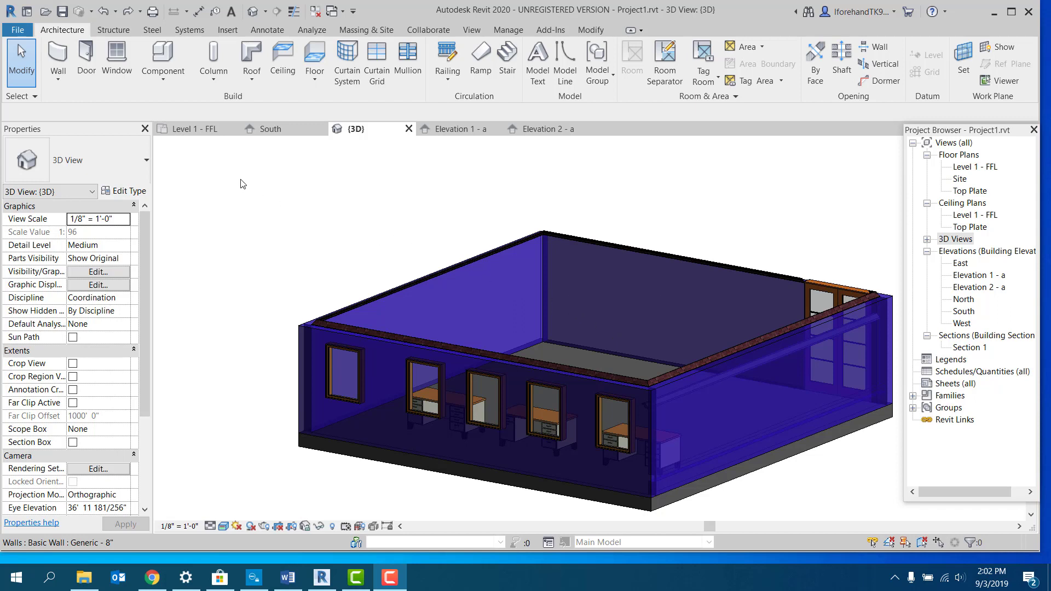
# Open the Level 1 - FFL floor plan and delete the interior elevation marker that faces the room's east wall
pyautogui.click(202, 128)
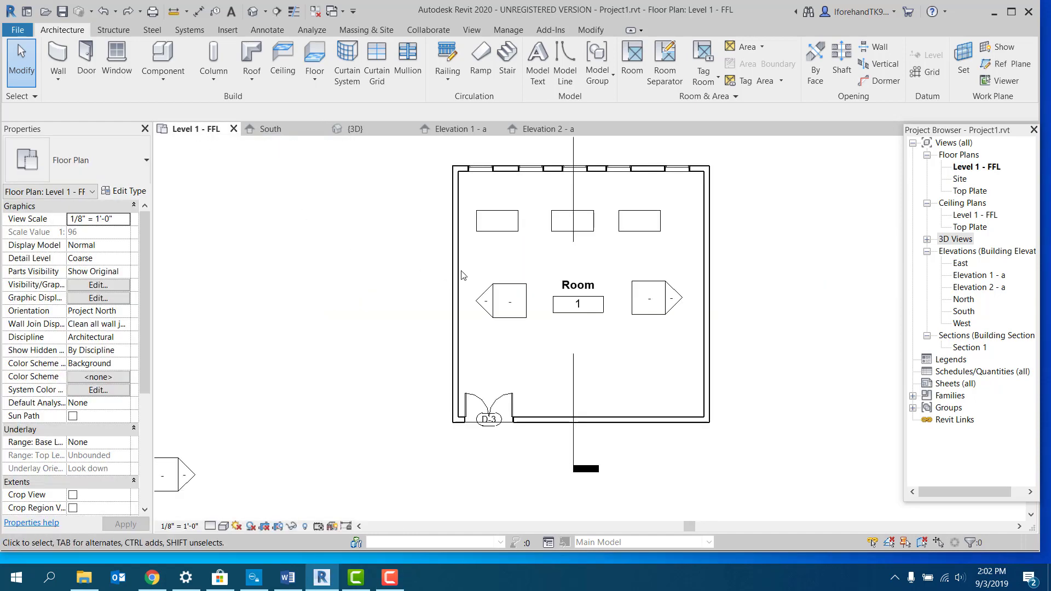
pyautogui.click(648, 305)
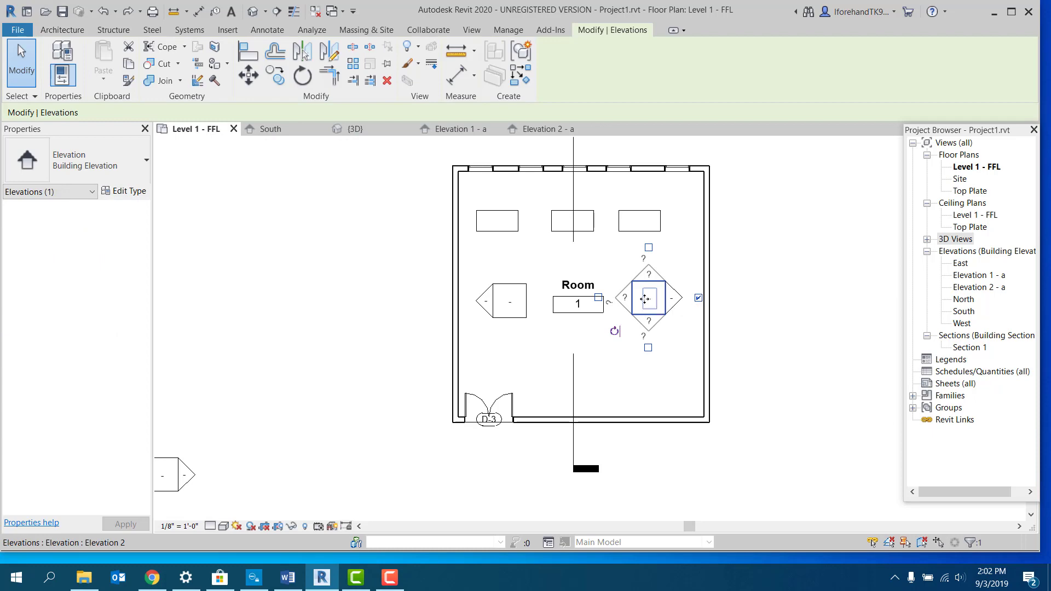
pyautogui.press('Delete')
pyautogui.click(570, 327)
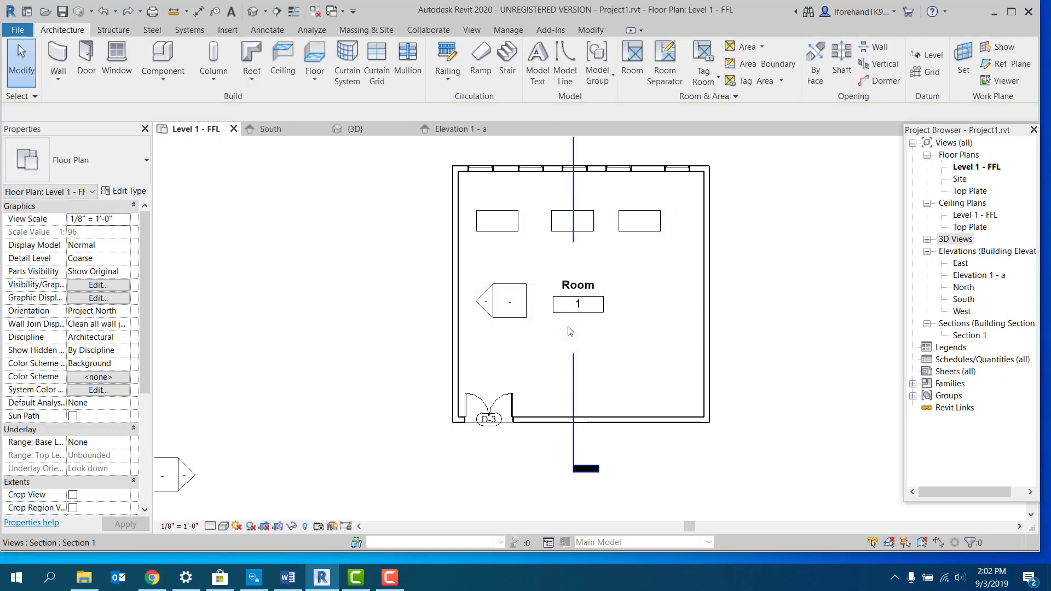
pyautogui.click(509, 307)
pyautogui.click(368, 300)
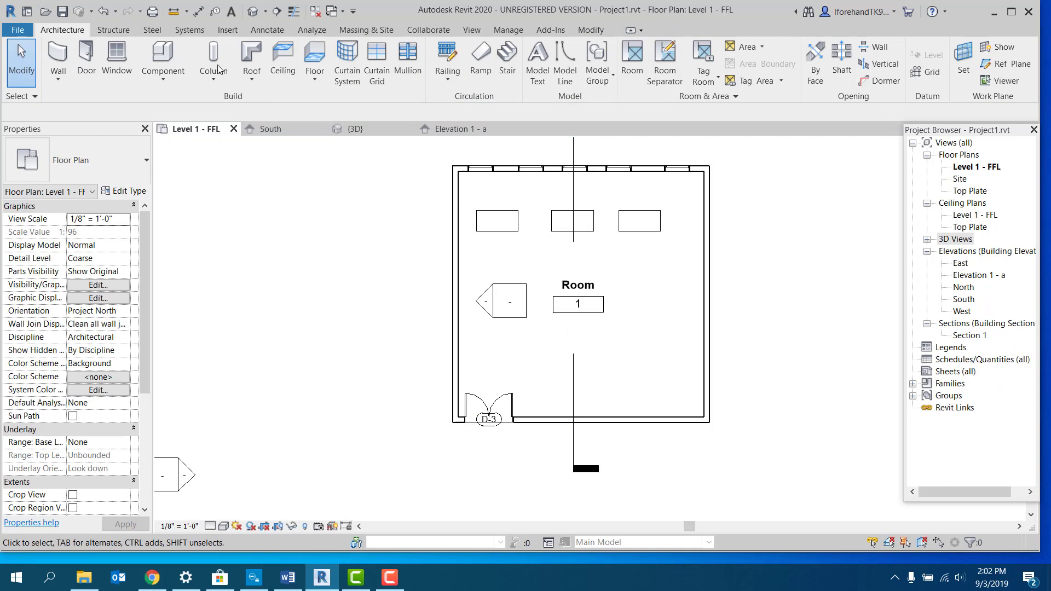
# Place a building elevation marker inside the room, to the east of the room tag and facing the east wall
pyautogui.click(471, 30)
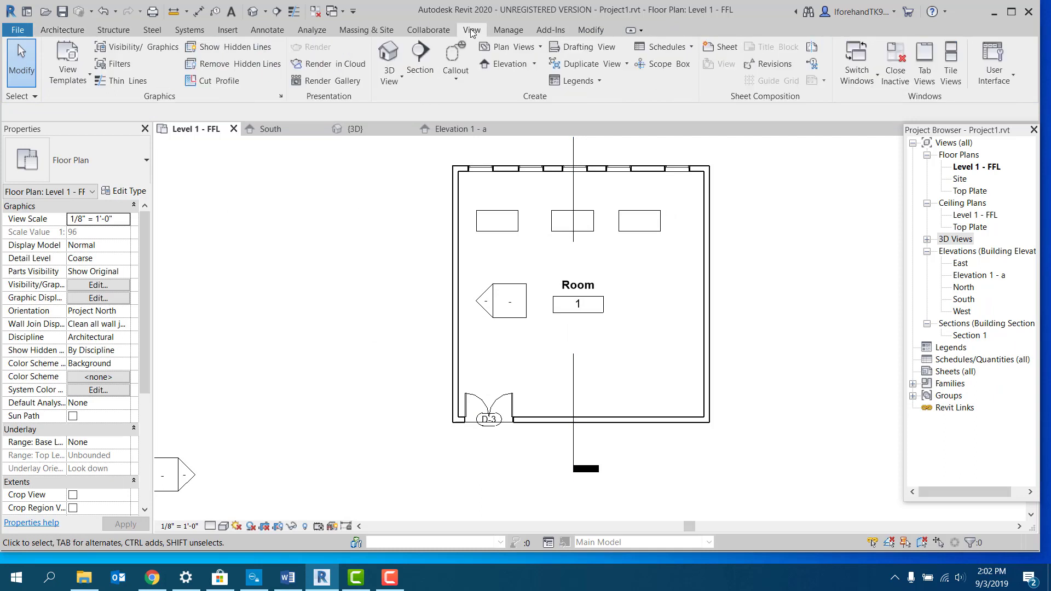
pyautogui.click(509, 64)
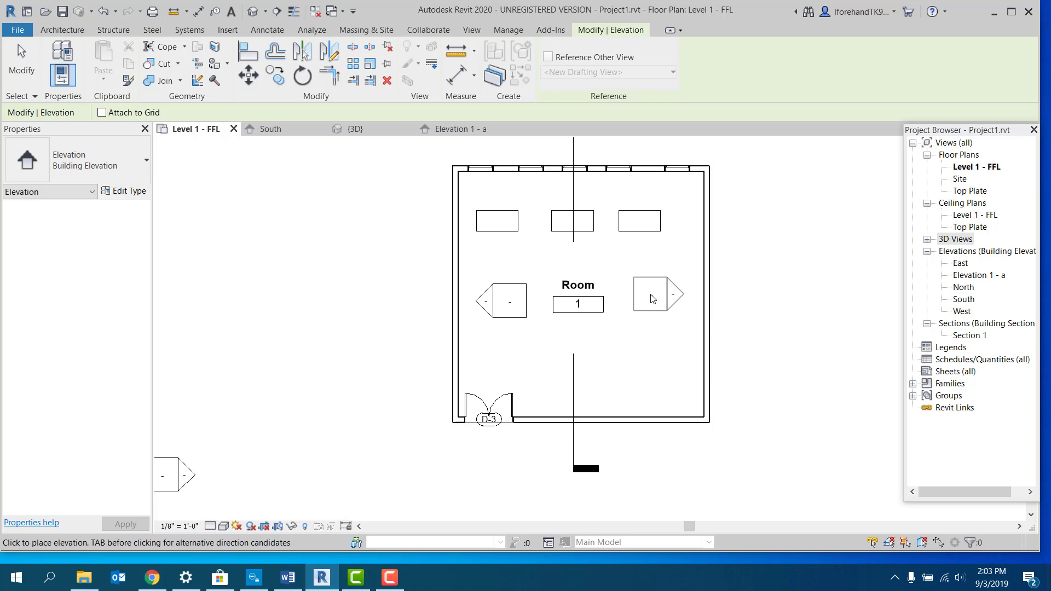
pyautogui.click(652, 297)
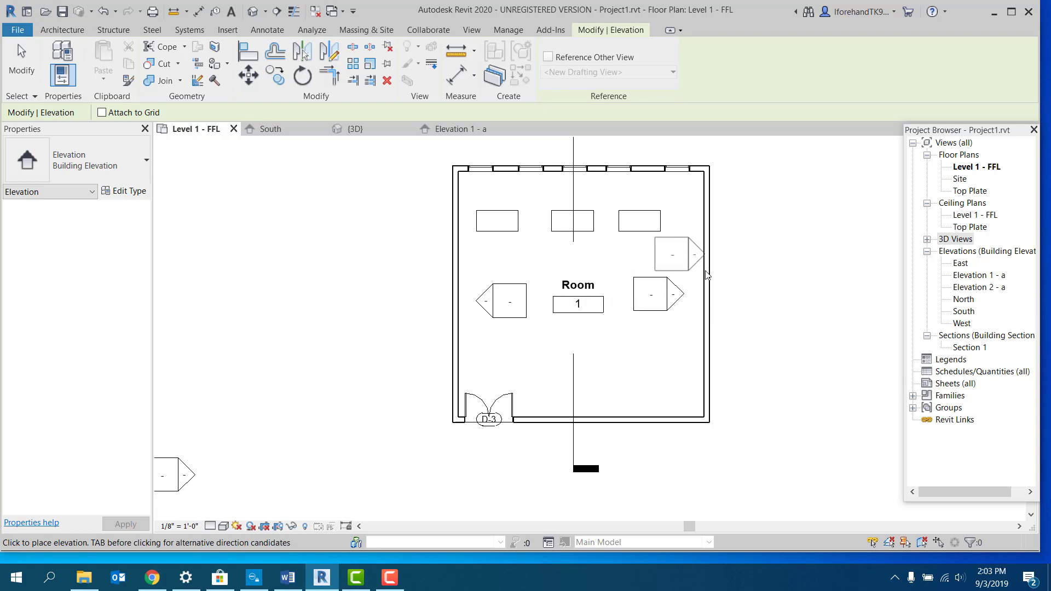
pyautogui.press('Escape')
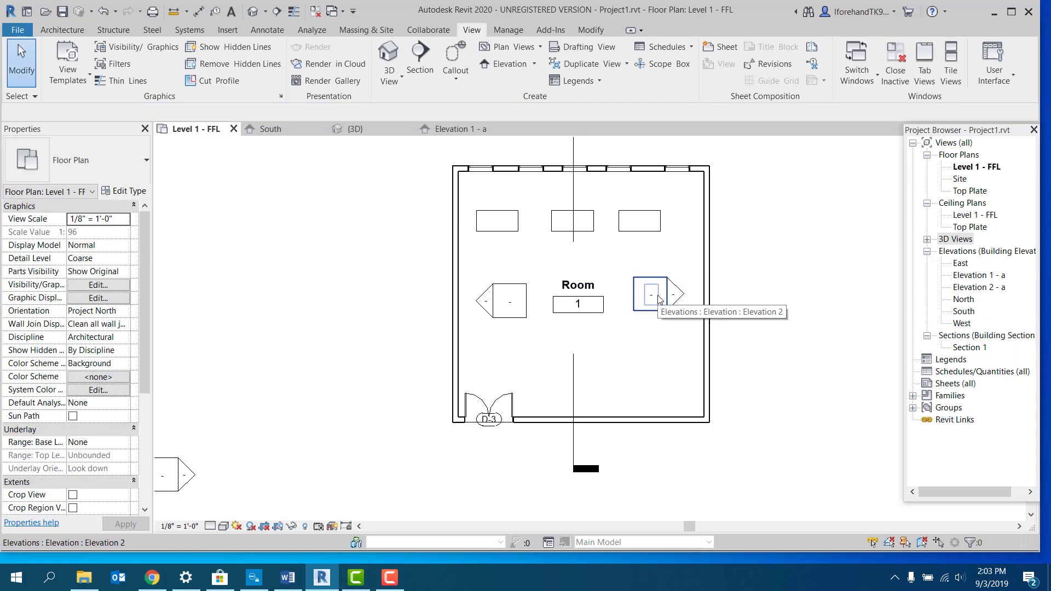
# Open the Elevation 2 - a view and raise the lower edge of its crop region to the Level 1 floor line
pyautogui.click(983, 288)
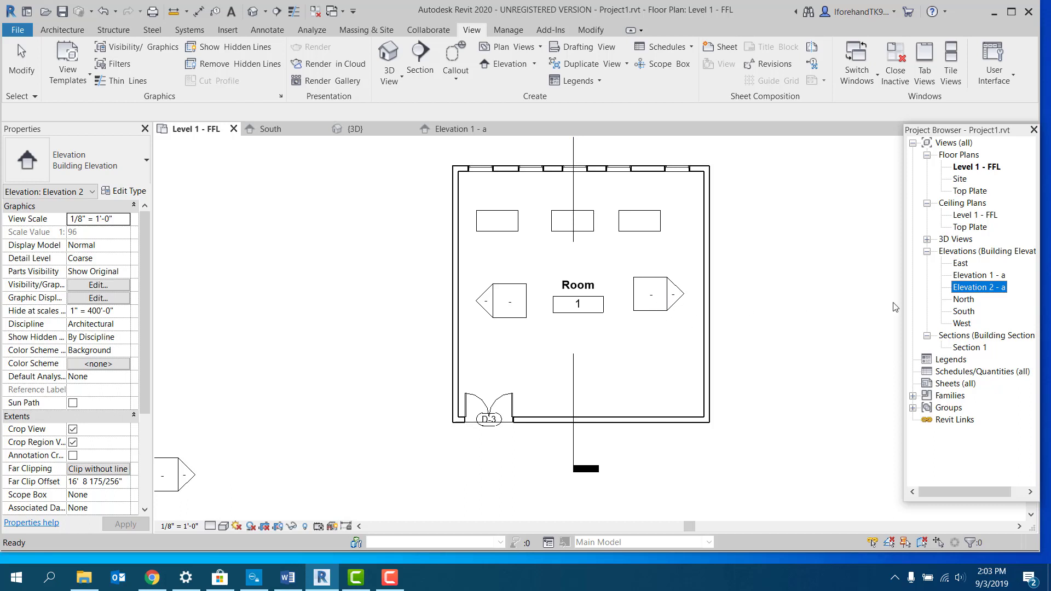
pyautogui.doubleClick(969, 288)
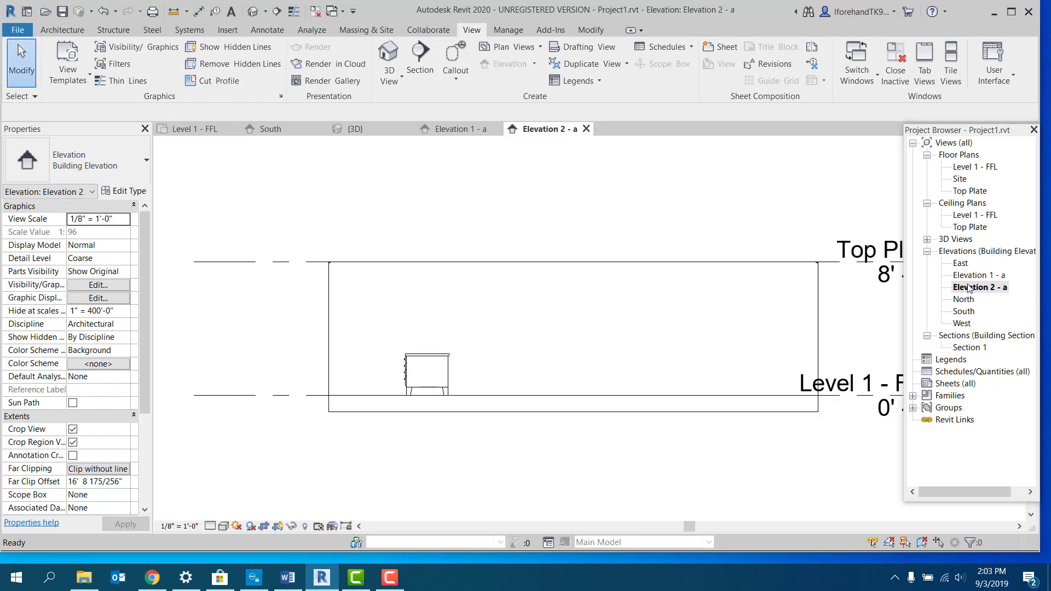
pyautogui.click(598, 412)
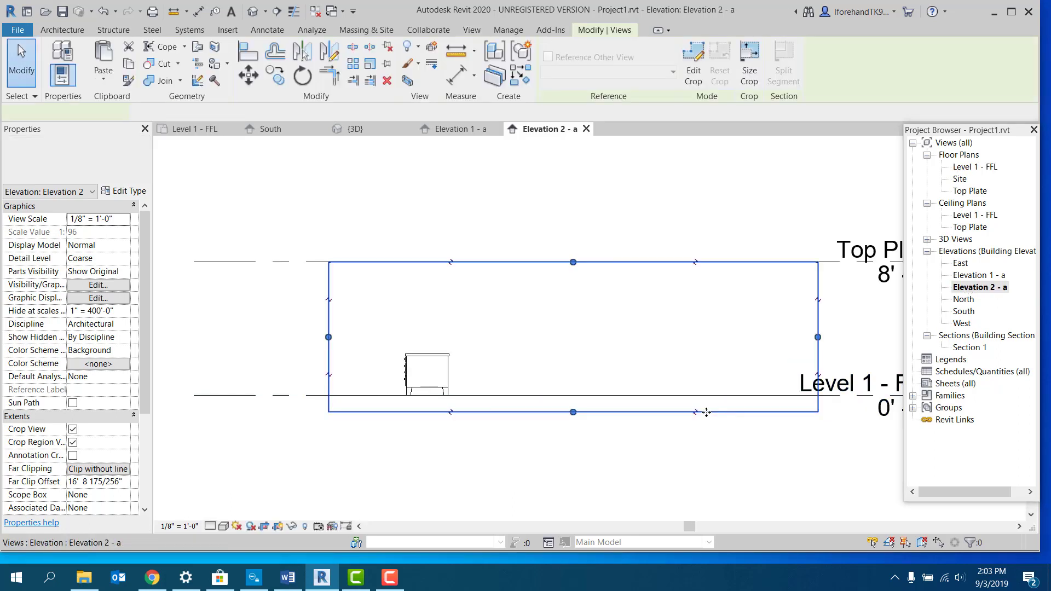
pyautogui.moveTo(573, 413); pyautogui.dragTo(574, 395)
pyautogui.click(582, 412)
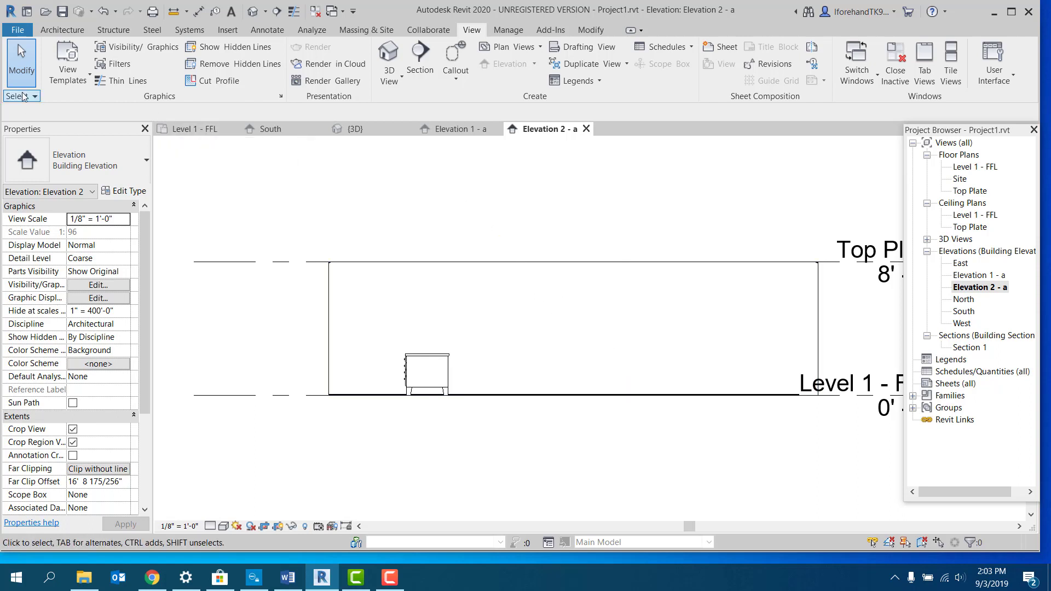
# Add a horizontal Cornice wall sweep with the profile Crown 2 : 4 1/2" along the top of the wall in Elevation 2 - a
pyautogui.click(49, 33)
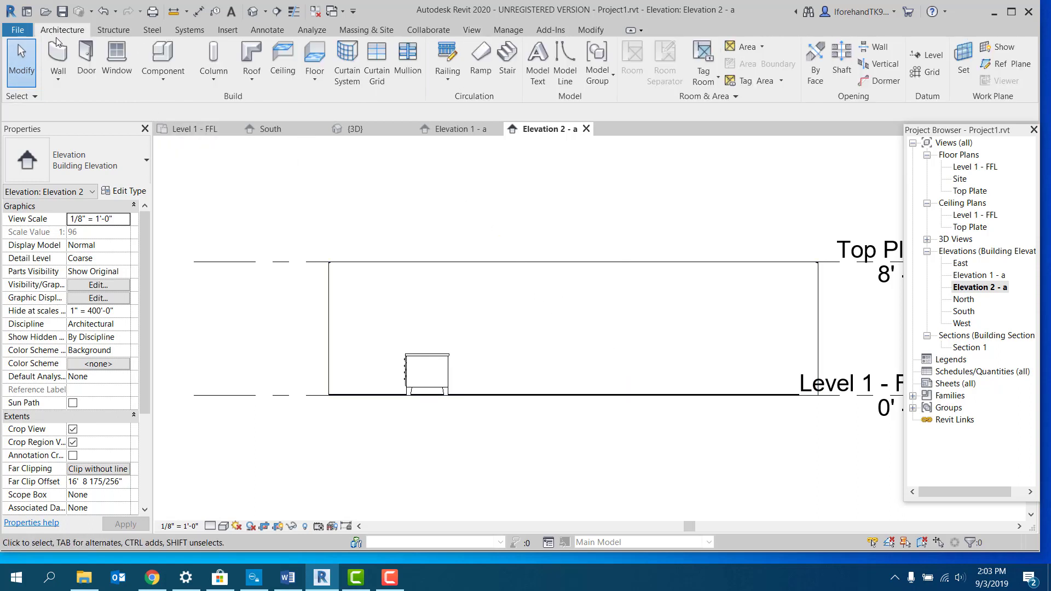
pyautogui.click(61, 81)
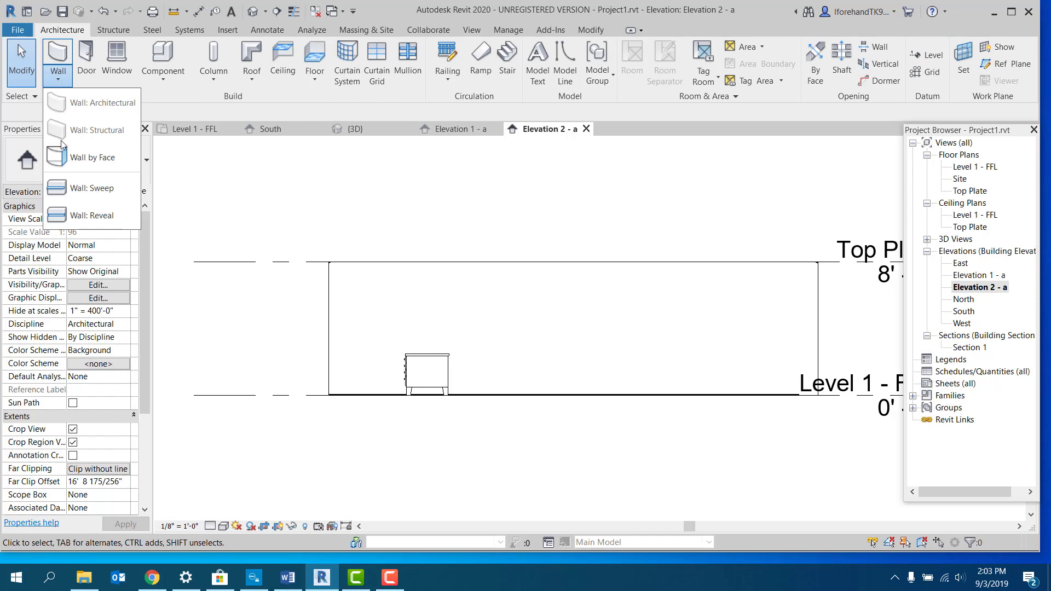
pyautogui.click(92, 189)
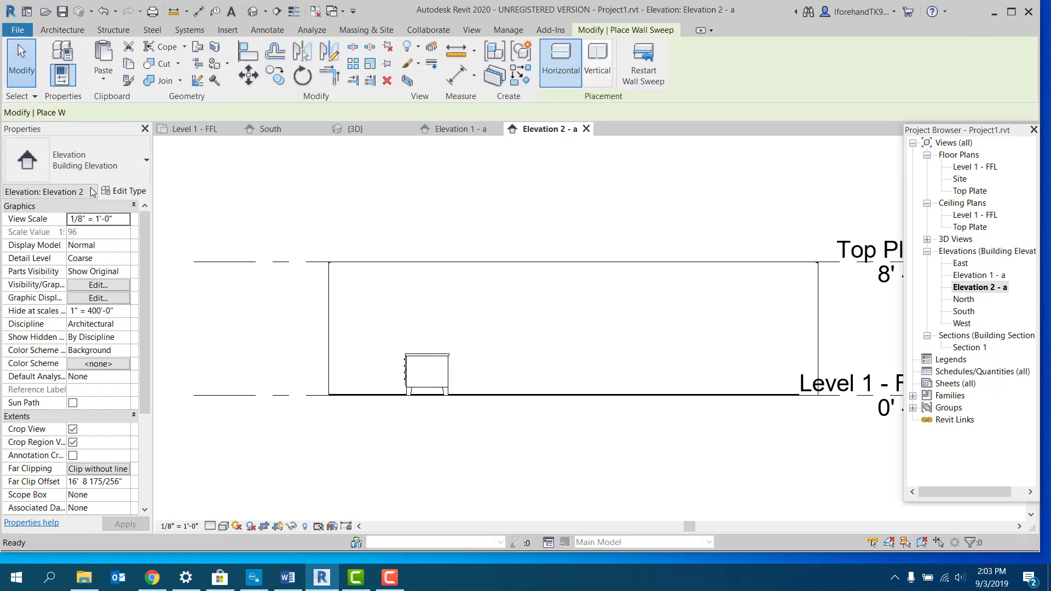
pyautogui.click(129, 191)
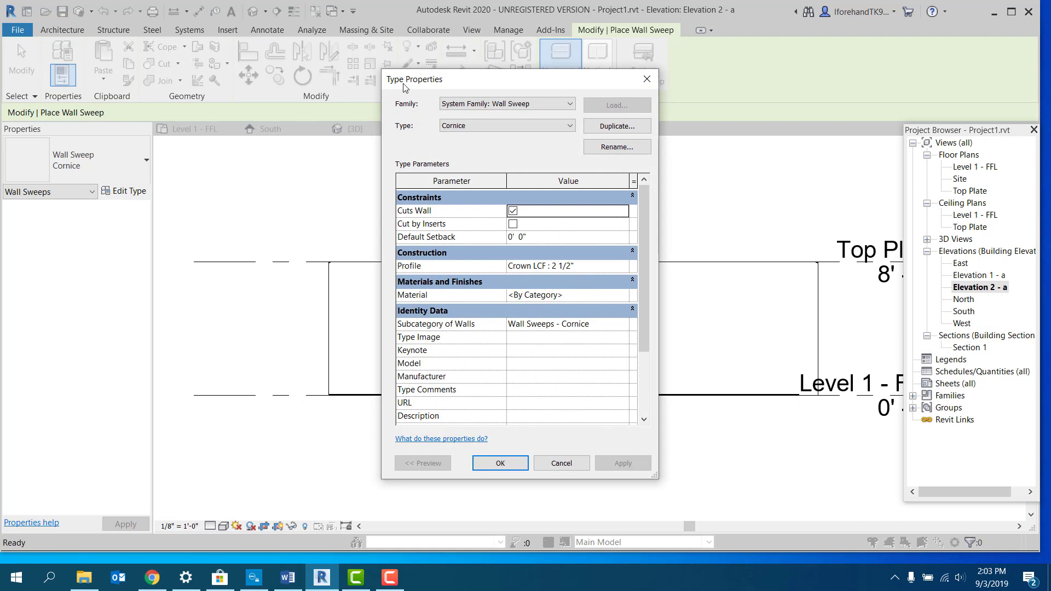
pyautogui.moveTo(404, 87); pyautogui.dragTo(47, 69)
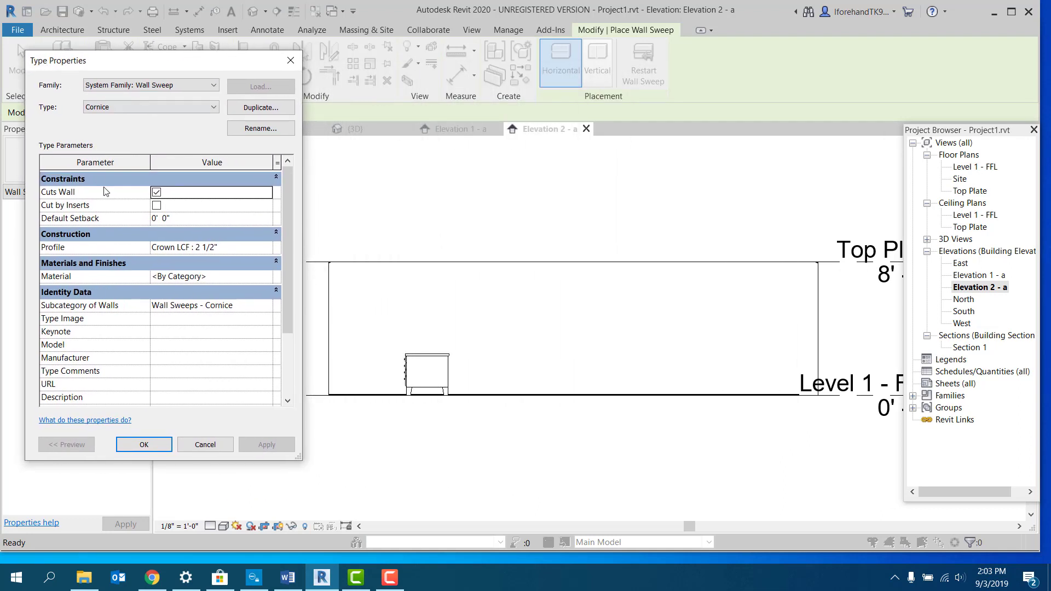
pyautogui.click(215, 247)
pyautogui.click(266, 248)
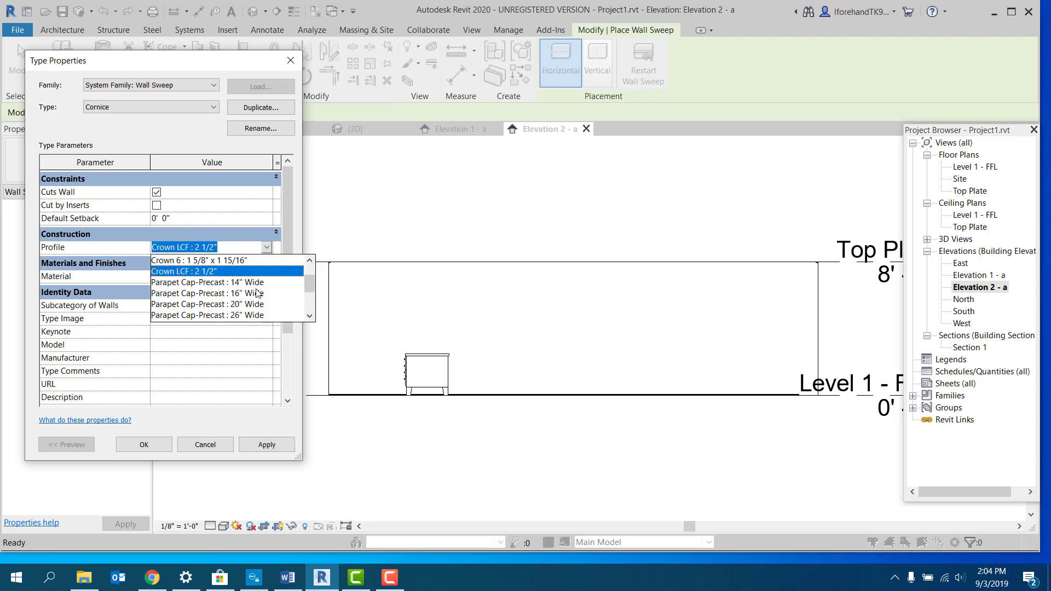
pyautogui.scroll(-4, 197, 309)
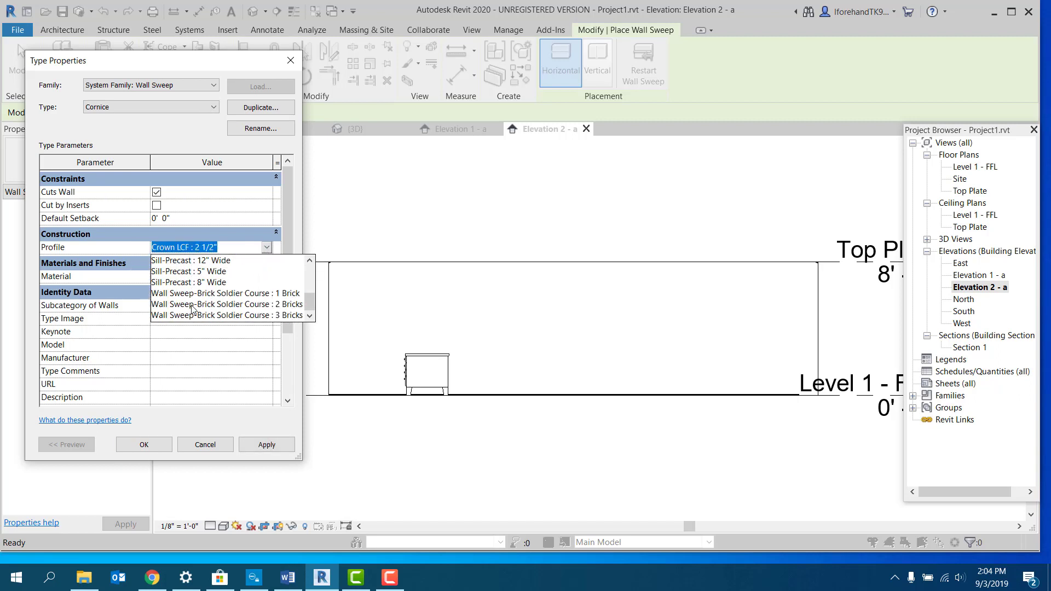
pyautogui.scroll(5, 192, 309)
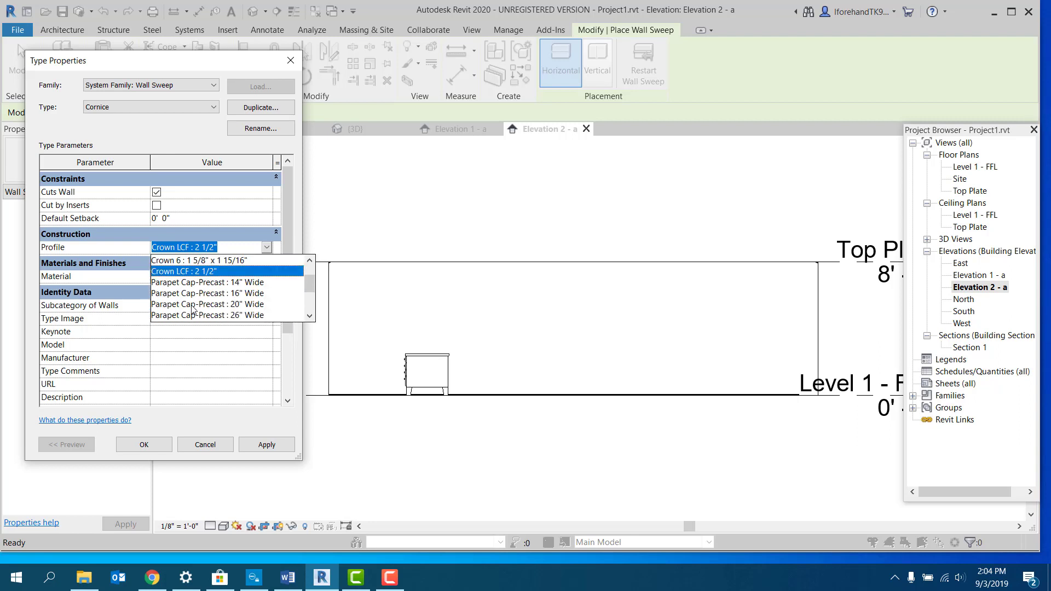
pyautogui.click(182, 281)
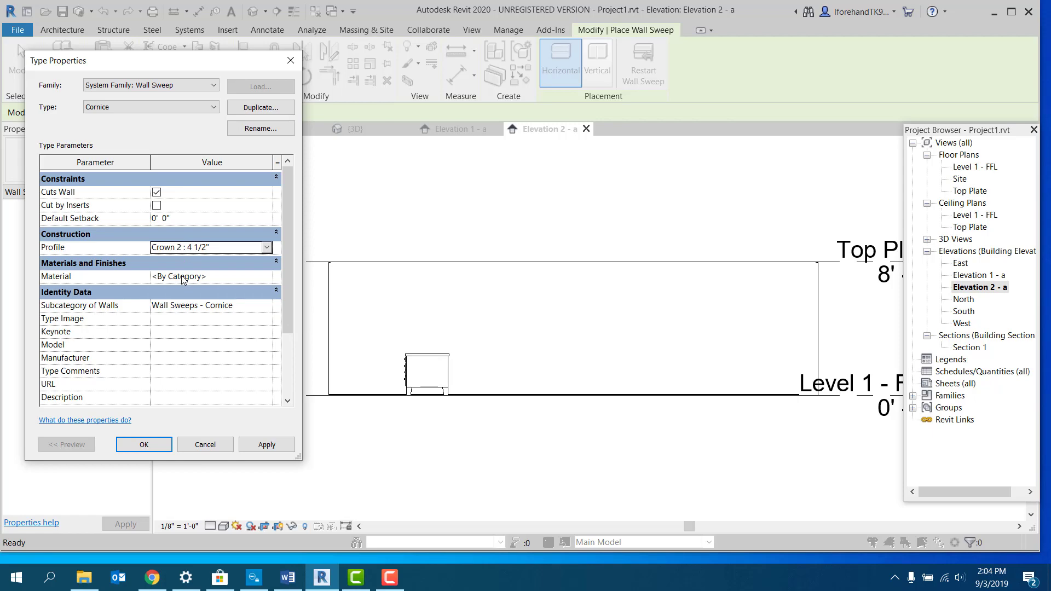
pyautogui.click(157, 442)
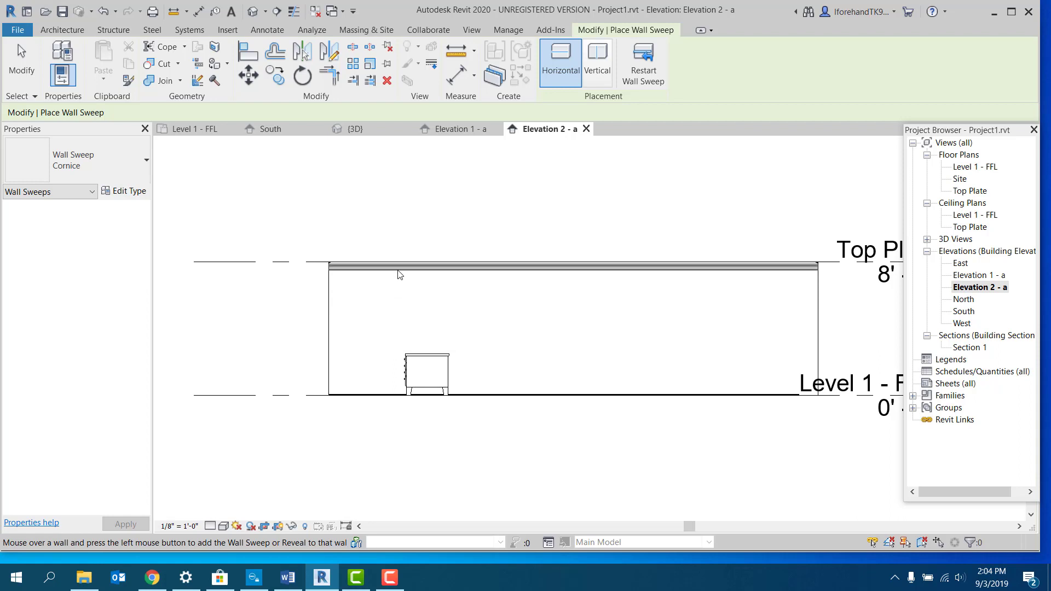
pyautogui.click(397, 272)
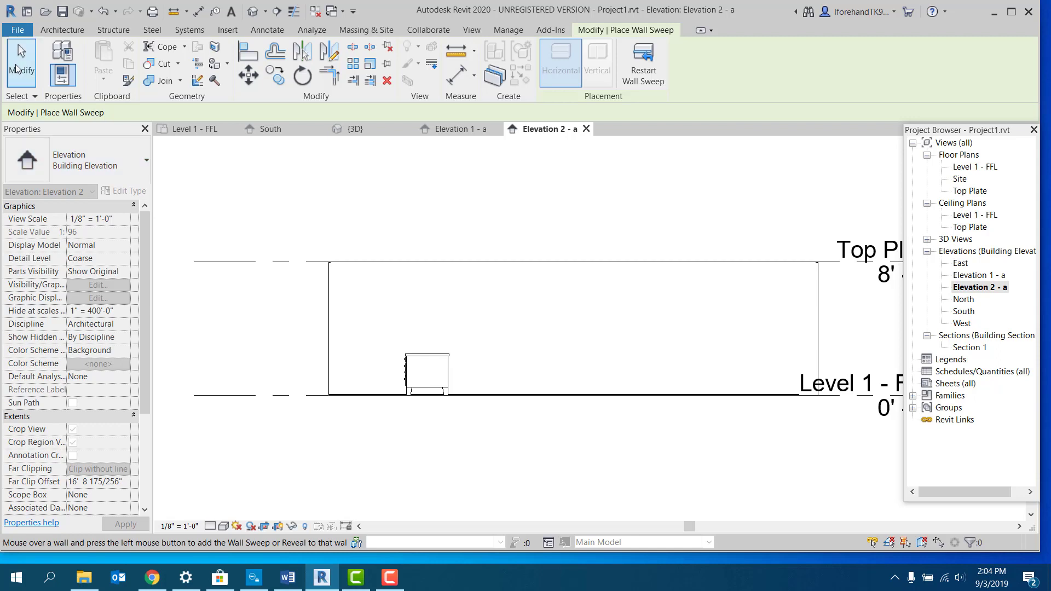
pyautogui.click(16, 68)
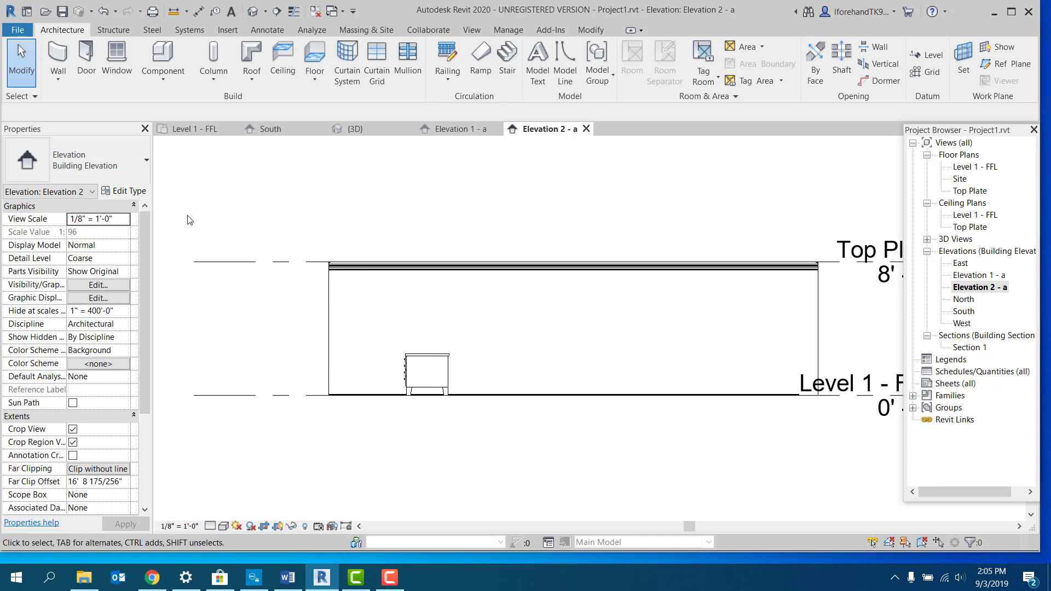
# Start opening a file and browse to the US Imperial folder inside the RVT 2020 Libraries
pyautogui.click(17, 32)
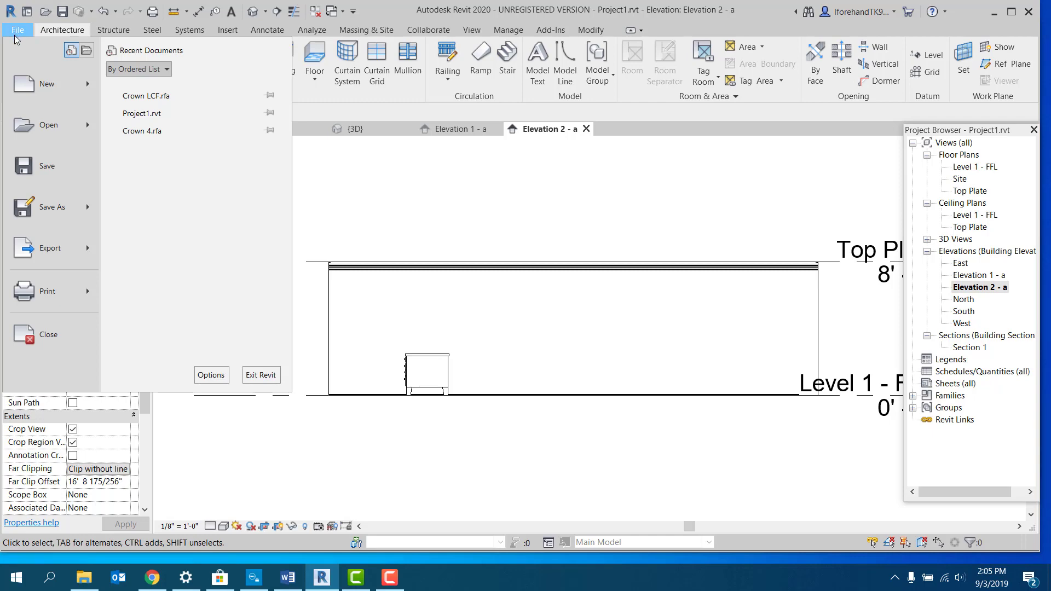
pyautogui.click(48, 130)
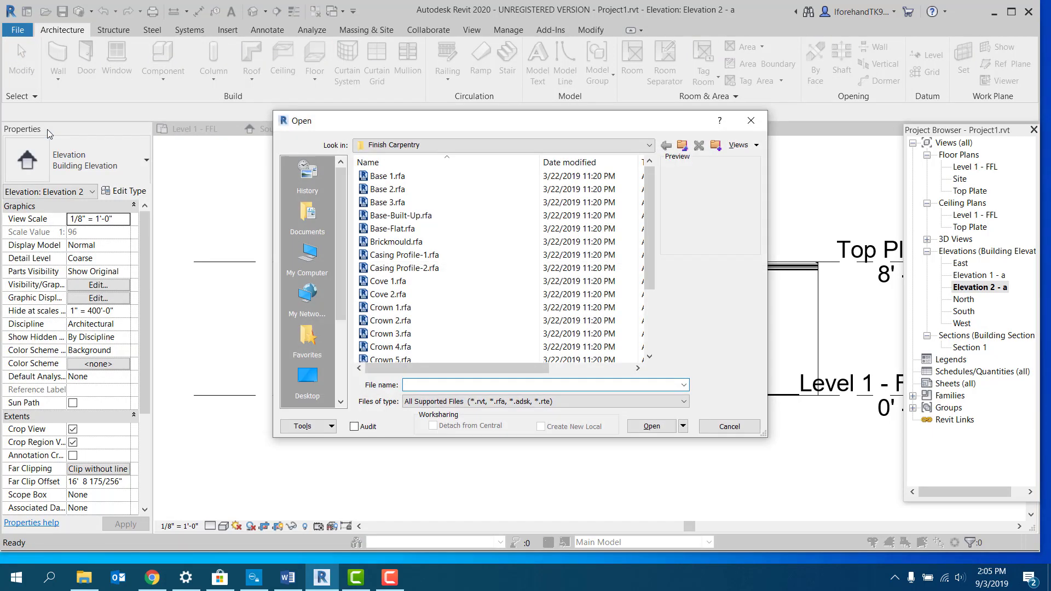
pyautogui.click(365, 143)
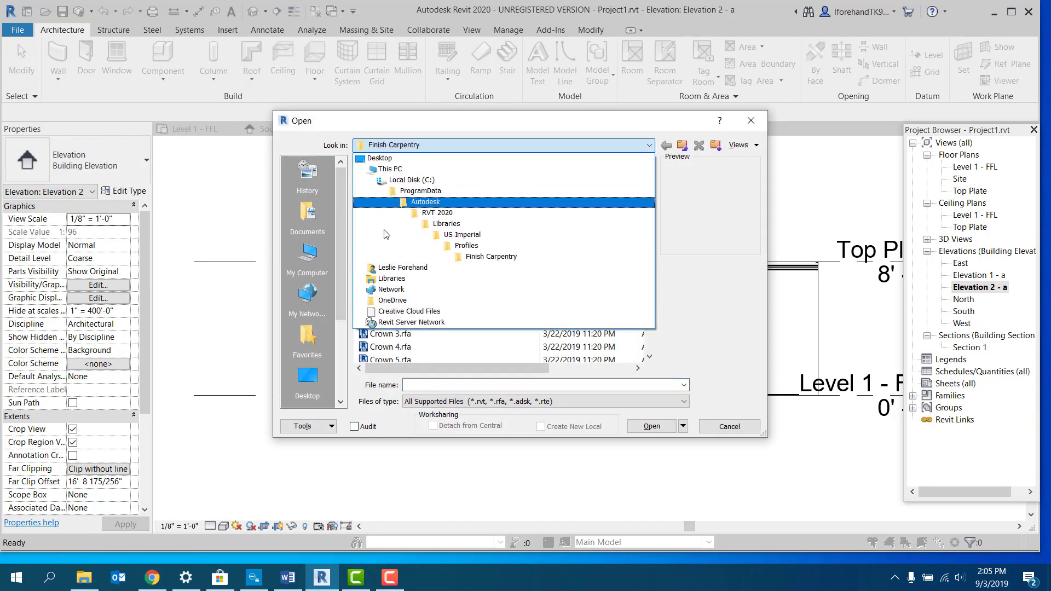
pyautogui.click(438, 212)
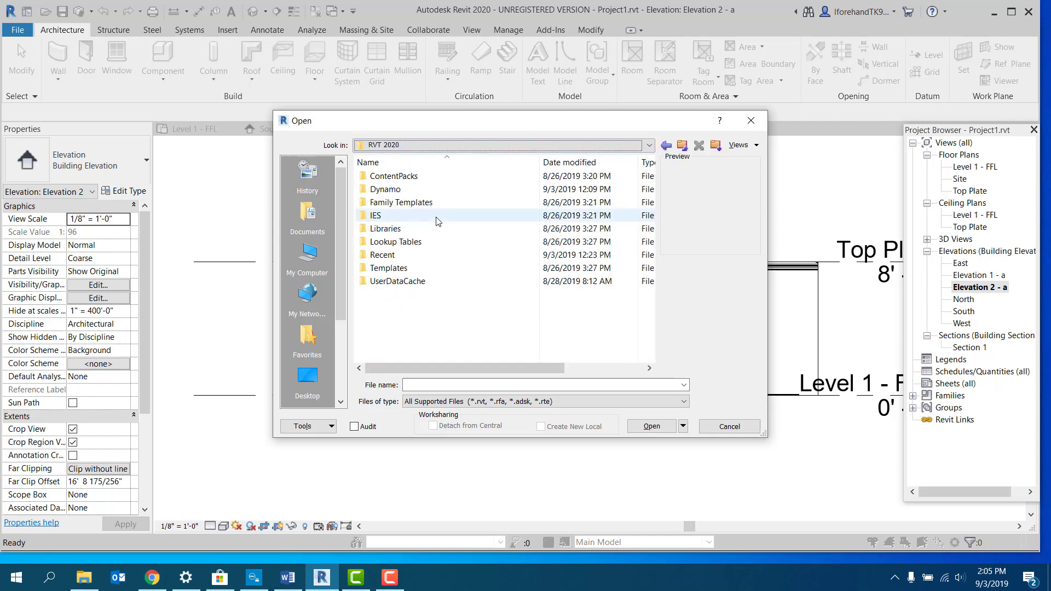
pyautogui.click(408, 230)
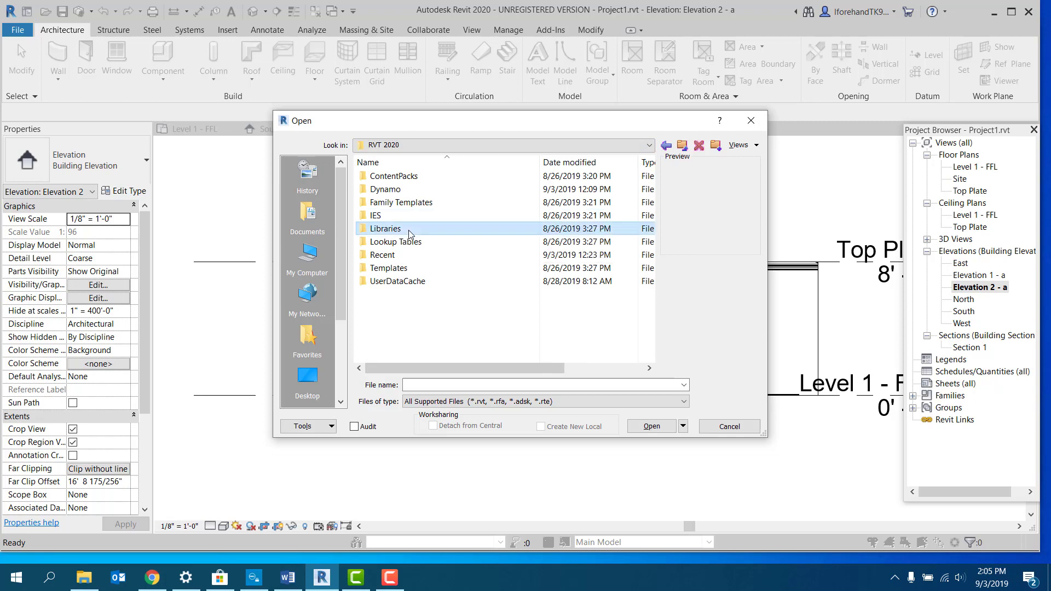
pyautogui.doubleClick(408, 230)
pyautogui.doubleClick(395, 190)
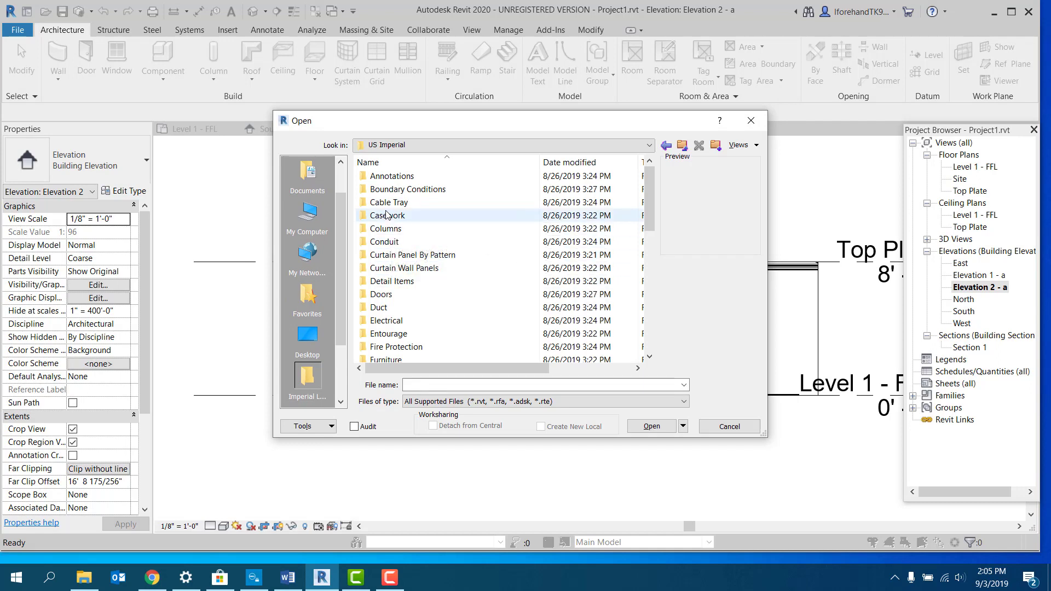
# Open the profile family Crown 2.rfa from the Finish Carpentry folder inside Profiles
pyautogui.scroll(-2, 387, 214)
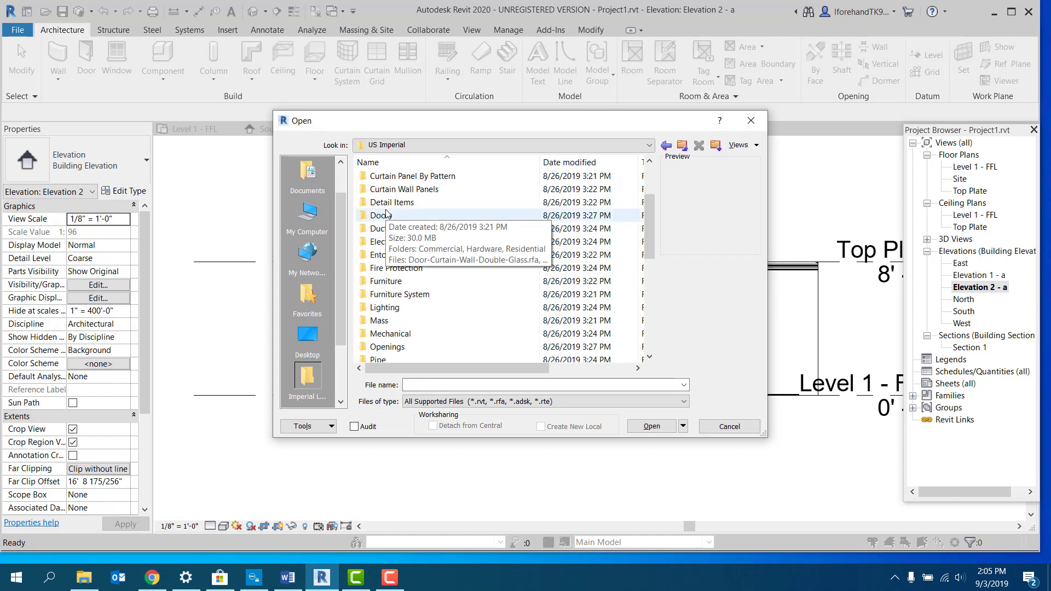
pyautogui.scroll(-1, 386, 214)
pyautogui.scroll(-1, 387, 214)
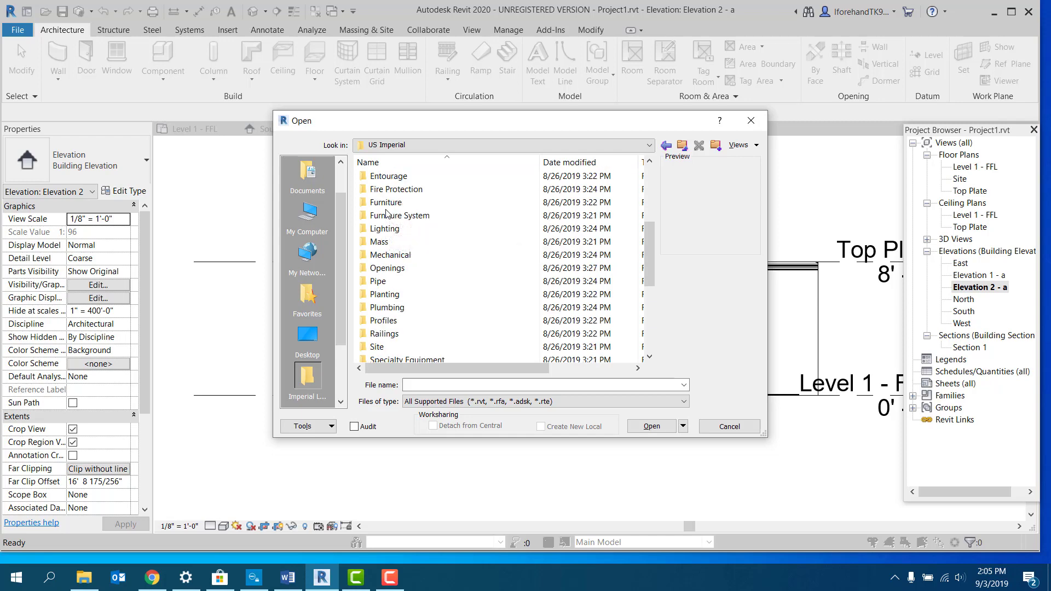
pyautogui.doubleClick(392, 321)
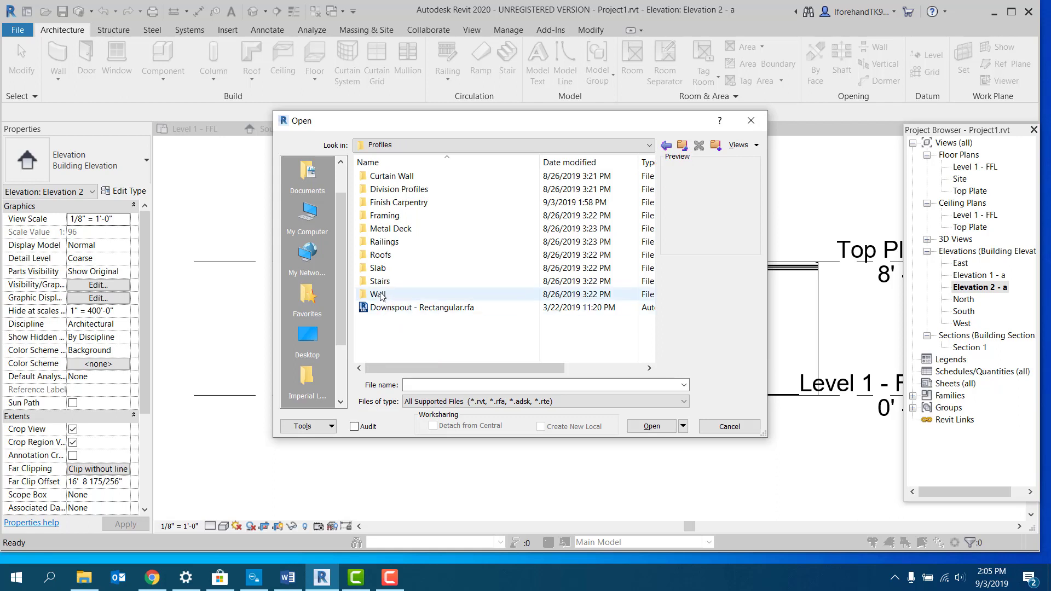
pyautogui.doubleClick(406, 202)
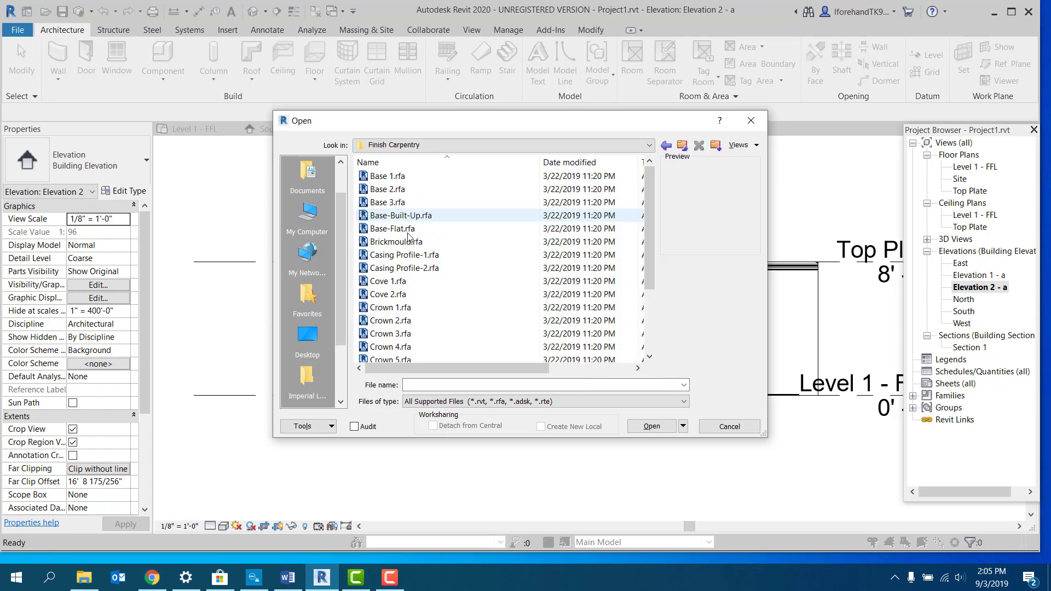
pyautogui.scroll(-3, 418, 294)
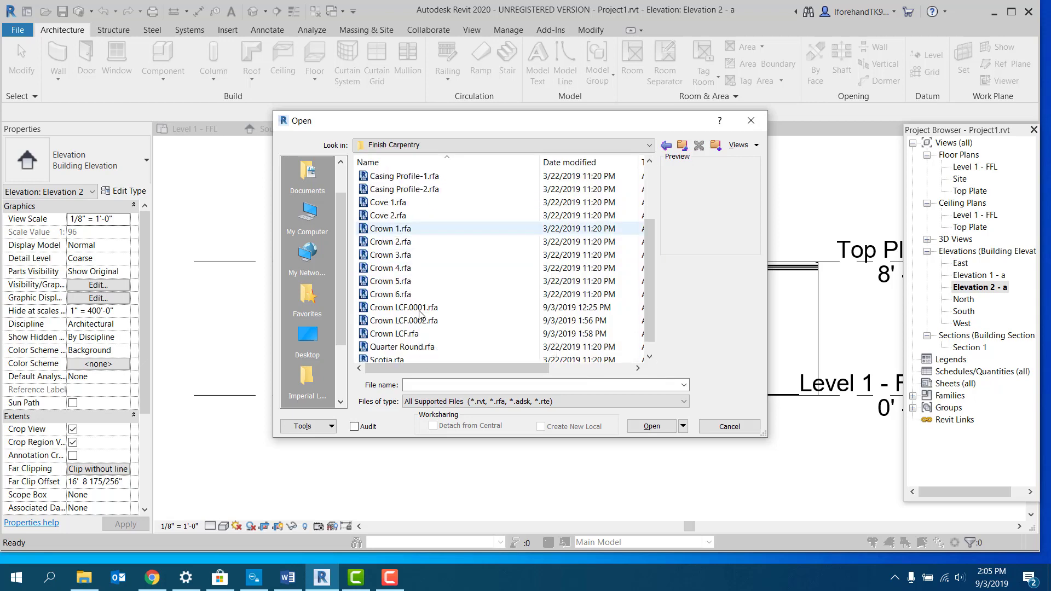
pyautogui.scroll(3, 407, 289)
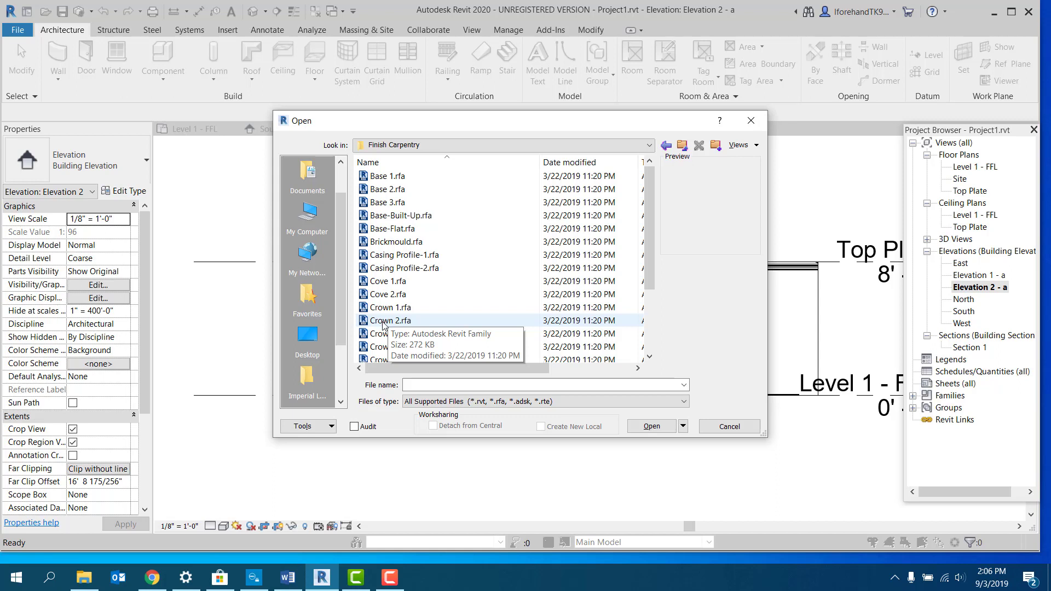
pyautogui.doubleClick(384, 322)
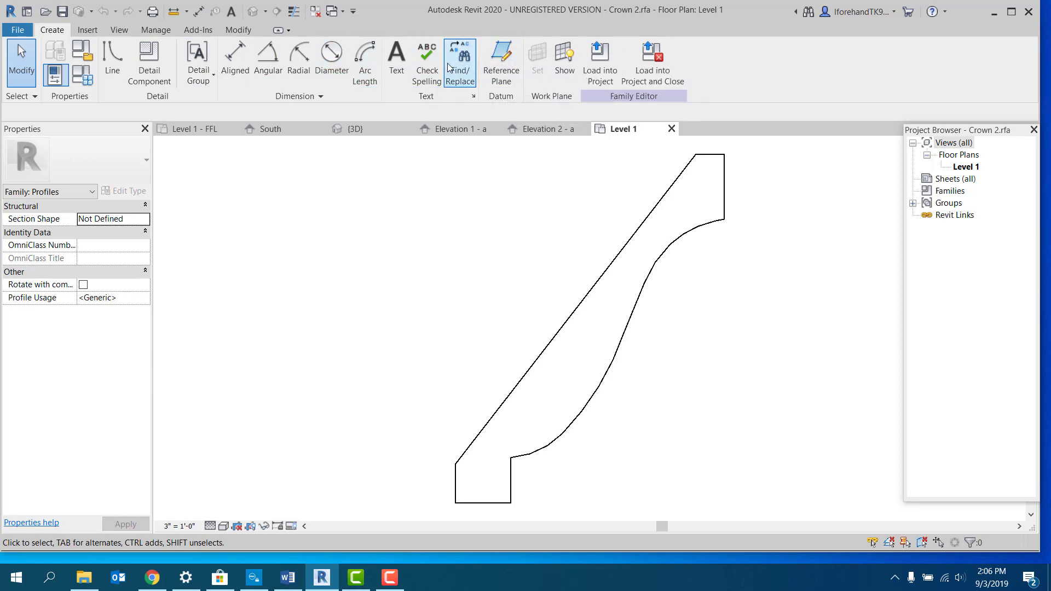
# Delete the vertical edge and the adjoining curved segments at the upper right of the crown profile
pyautogui.click(642, 298)
pyautogui.click(614, 304)
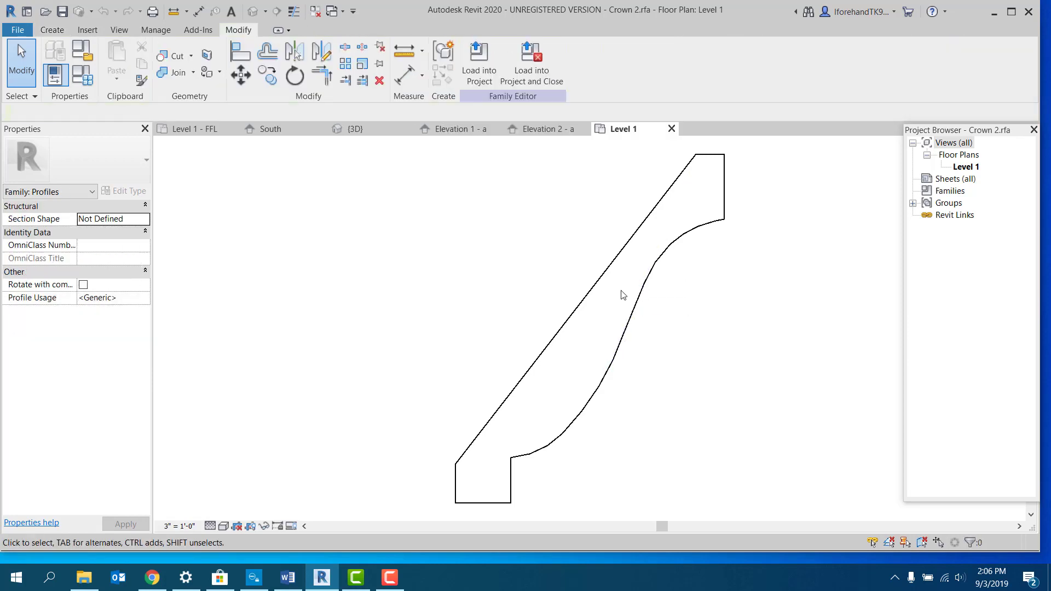
pyautogui.moveTo(747, 252); pyautogui.dragTo(677, 210)
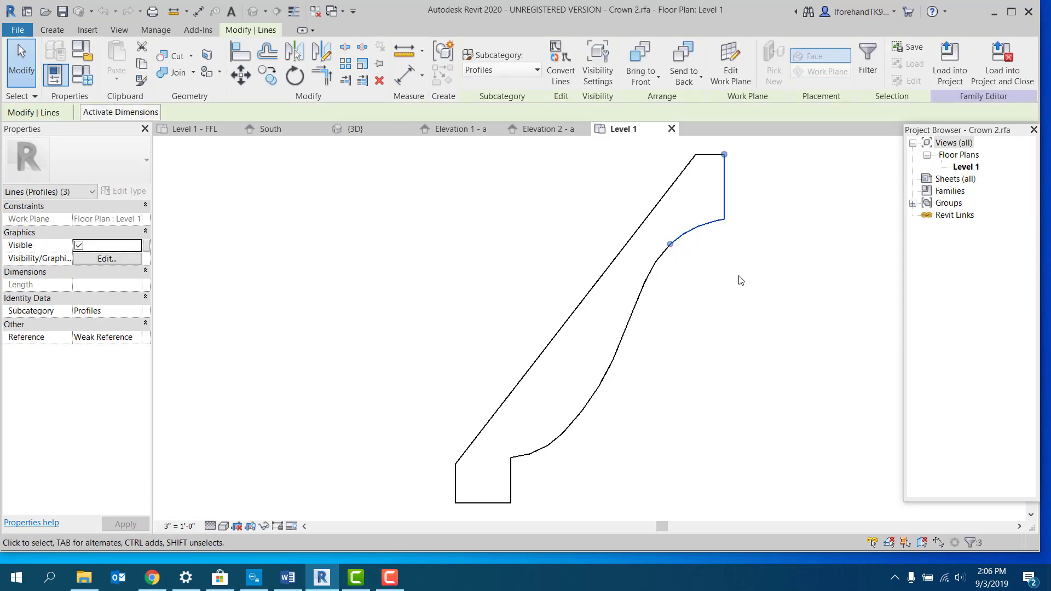
pyautogui.press('Delete')
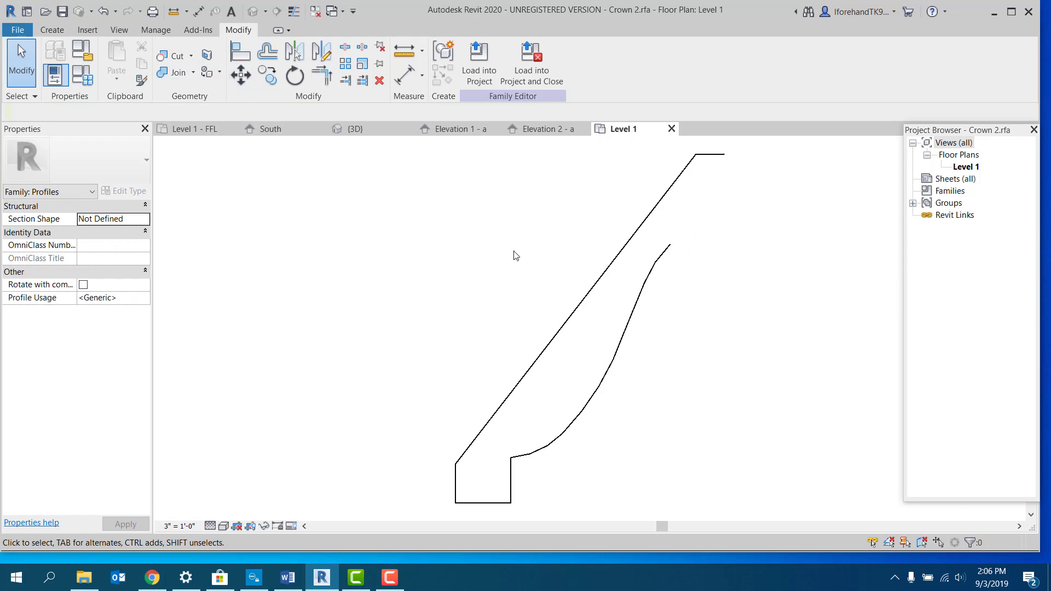
pyautogui.click(52, 30)
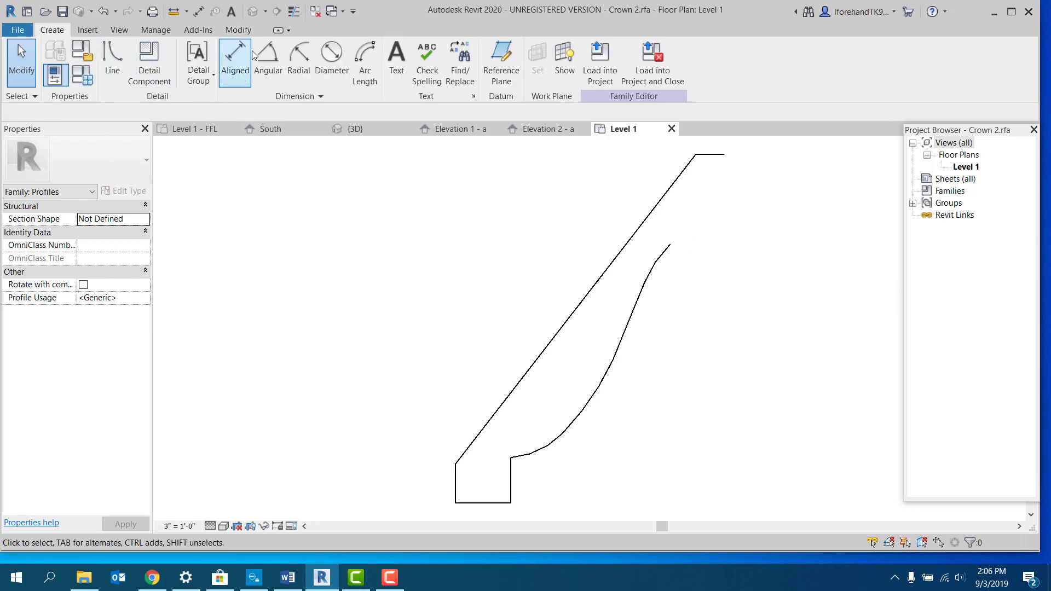
pyautogui.click(365, 60)
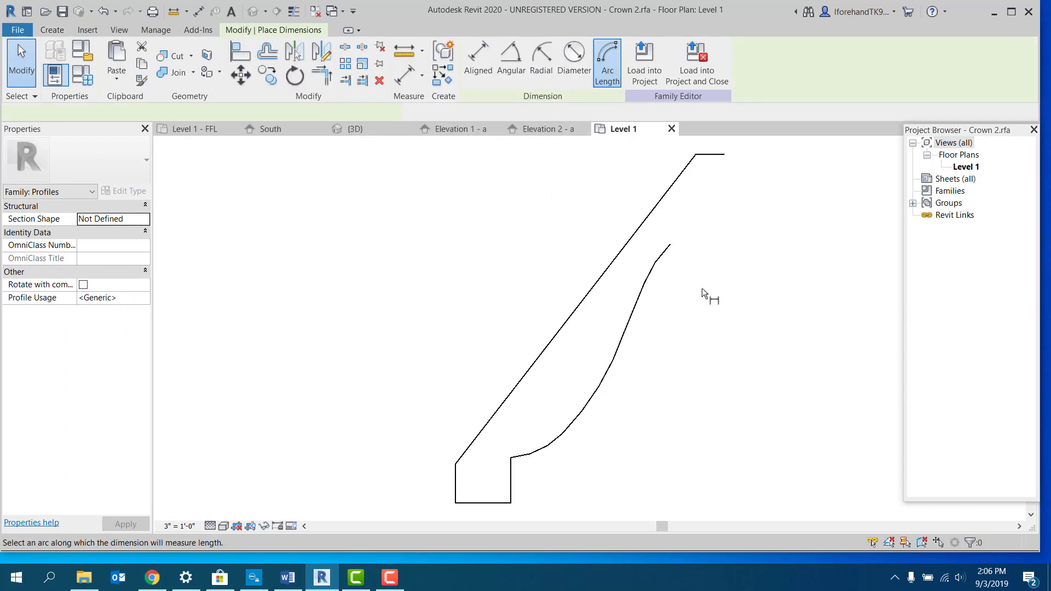
pyautogui.click(673, 242)
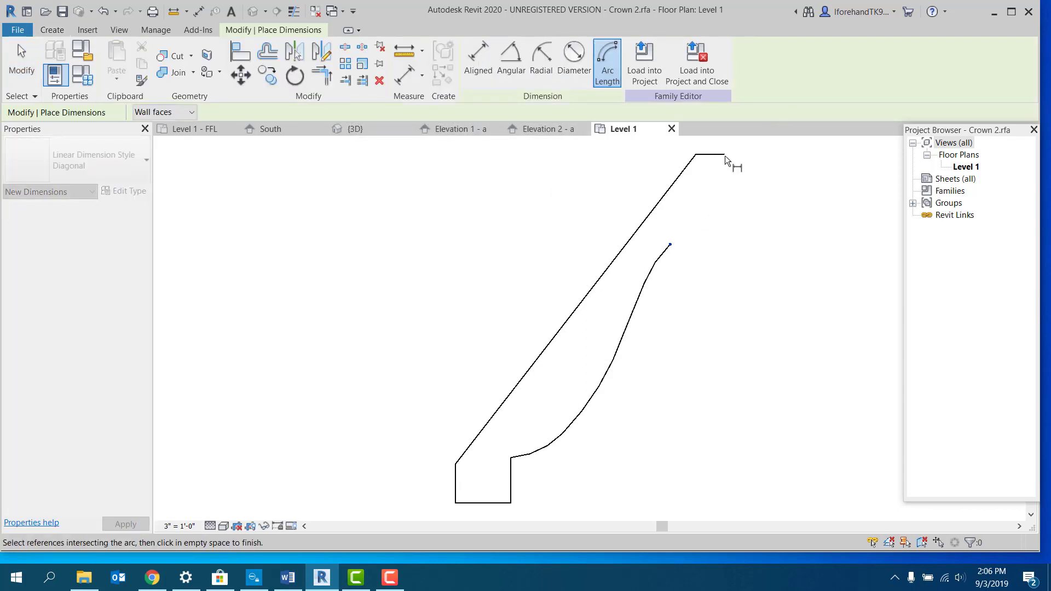
pyautogui.click(728, 202)
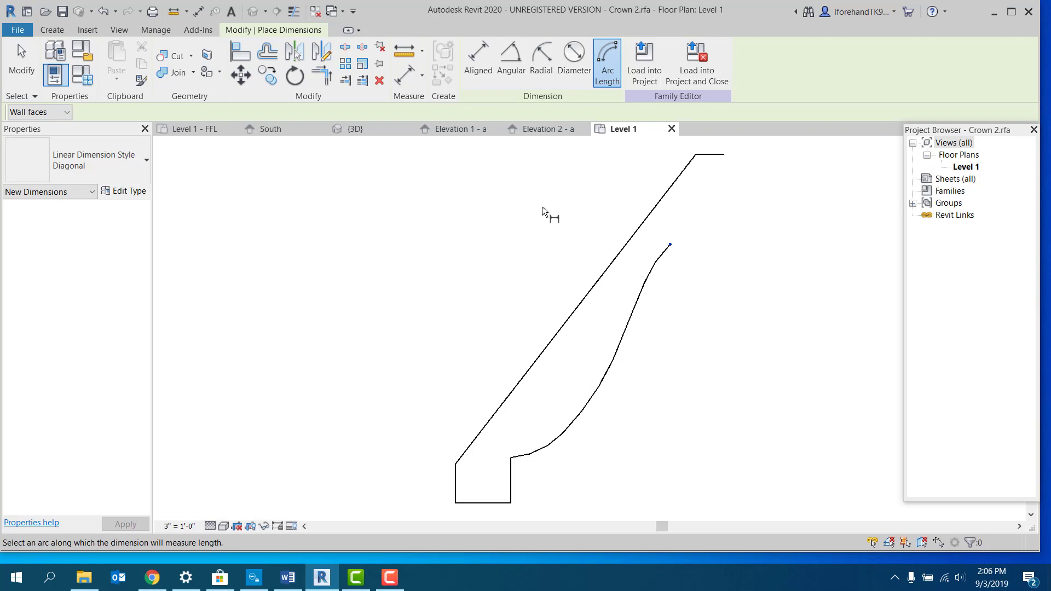
pyautogui.press('Escape')
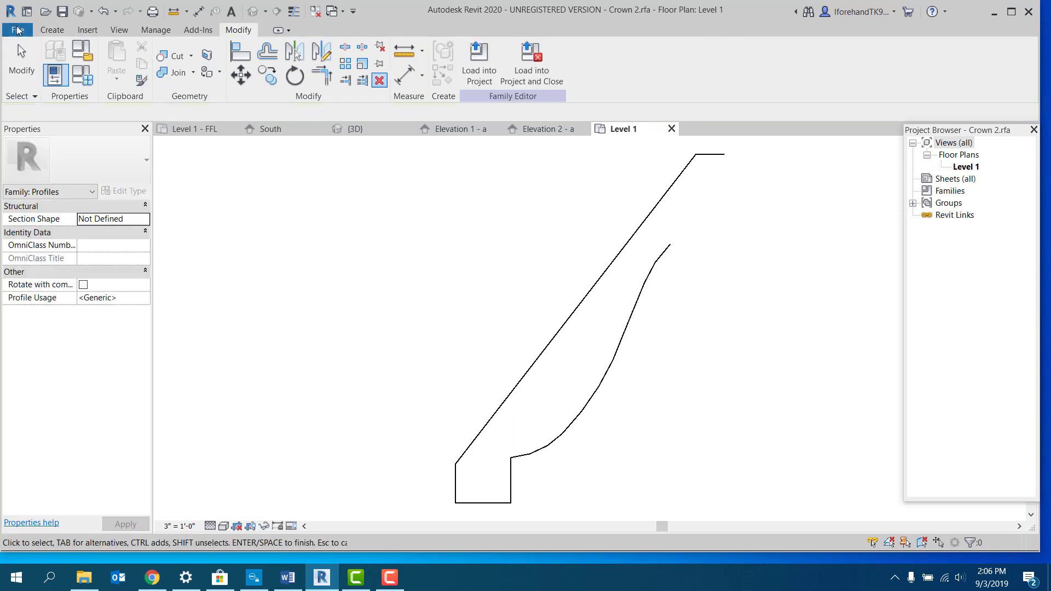
# Close the crown profile with a straight line from the open end of the curve to the right end of the short top edge
pyautogui.click(52, 30)
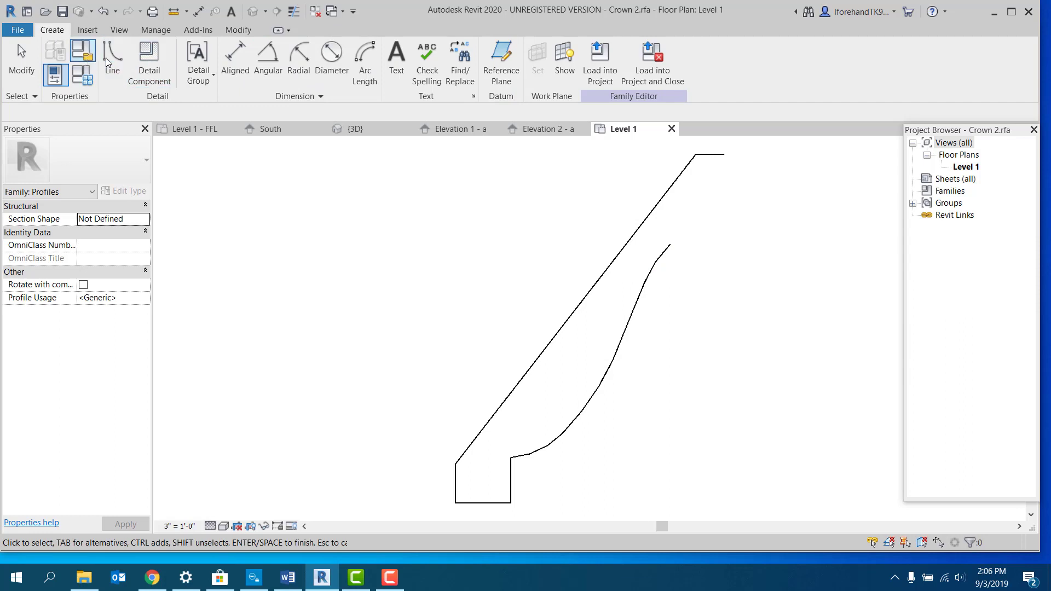
pyautogui.click(111, 60)
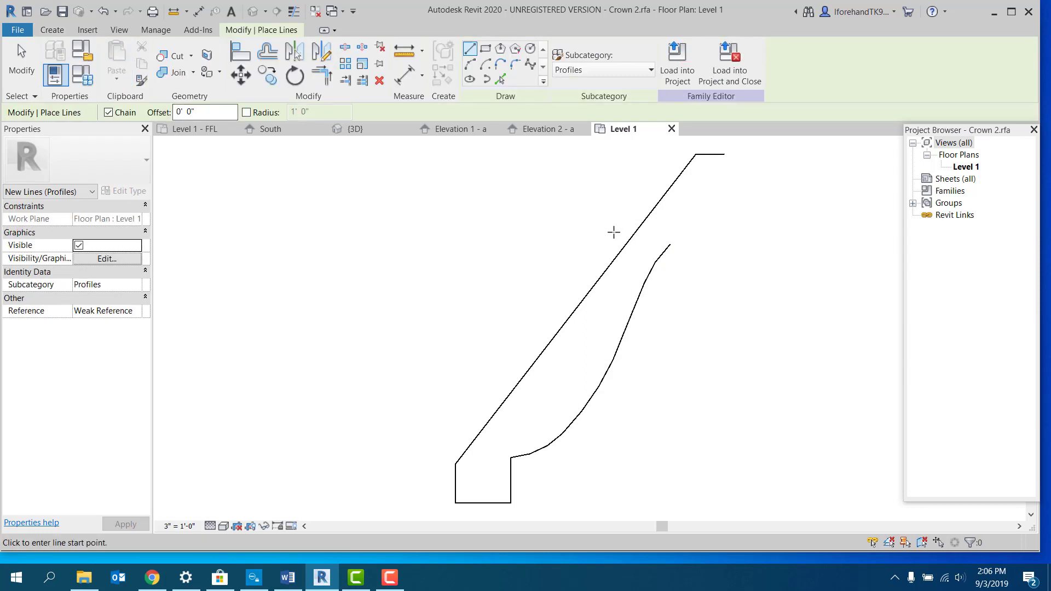
pyautogui.click(670, 244)
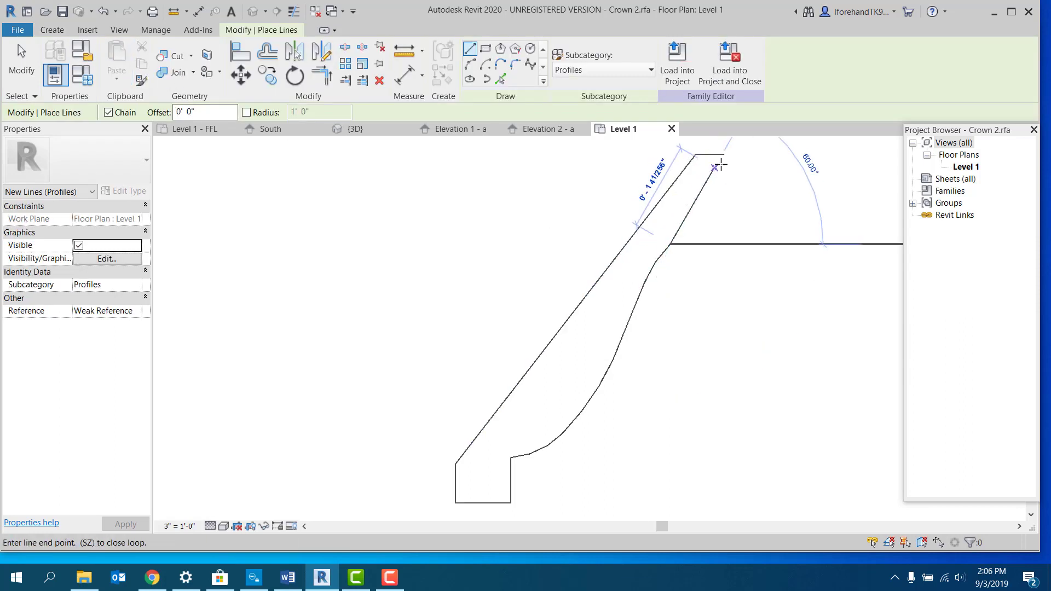
pyautogui.click(724, 155)
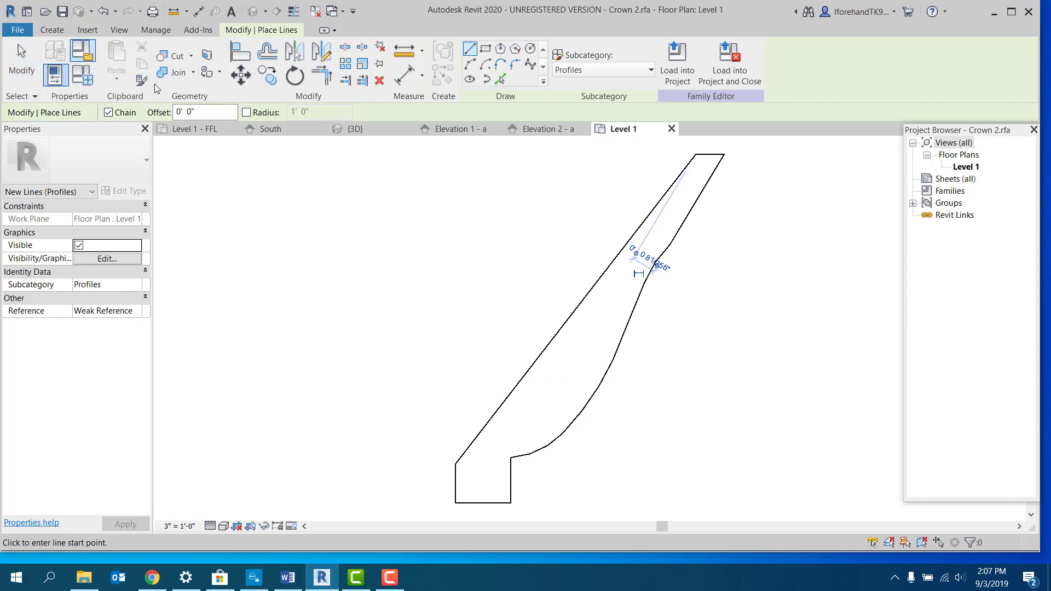
pyautogui.scroll(-3, 339, 269)
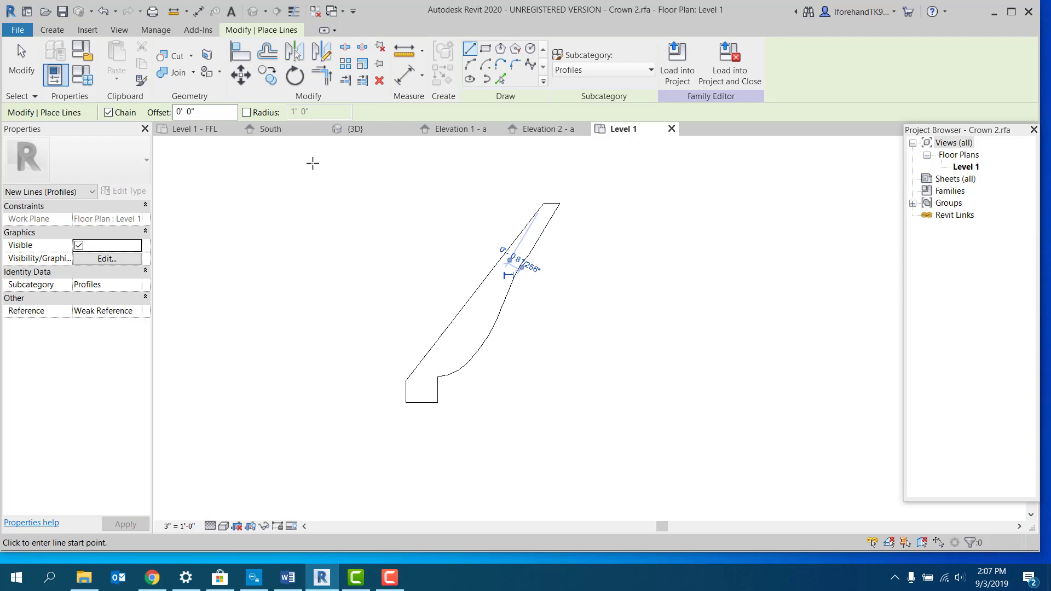
pyautogui.press('Escape')
pyautogui.press('Escape')
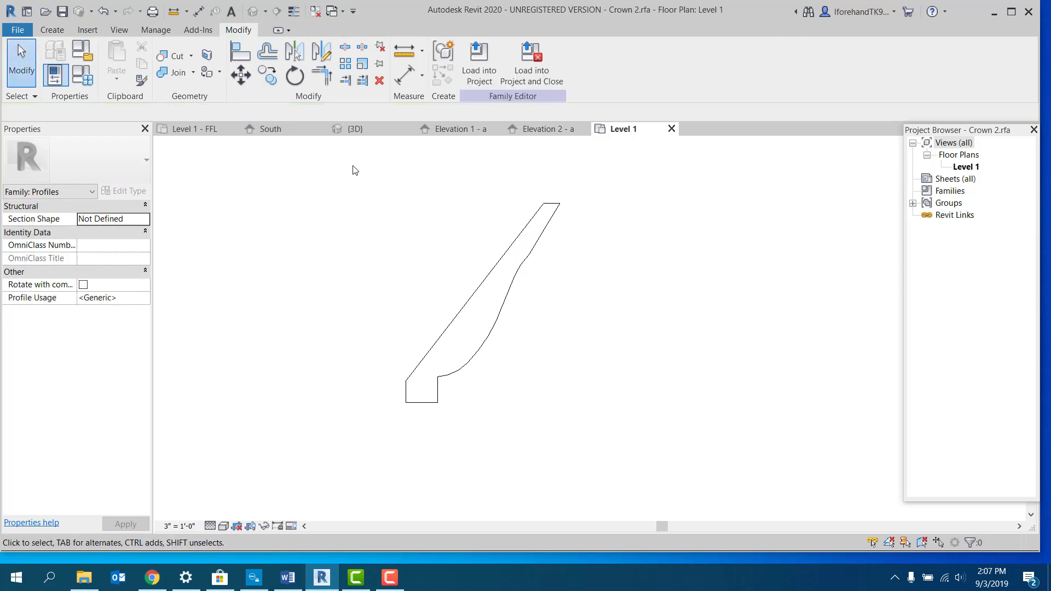
# Scale the whole crown profile graphically from its lower-left corner, stretching its overall width to about 8"
pyautogui.moveTo(345, 157); pyautogui.dragTo(710, 469)
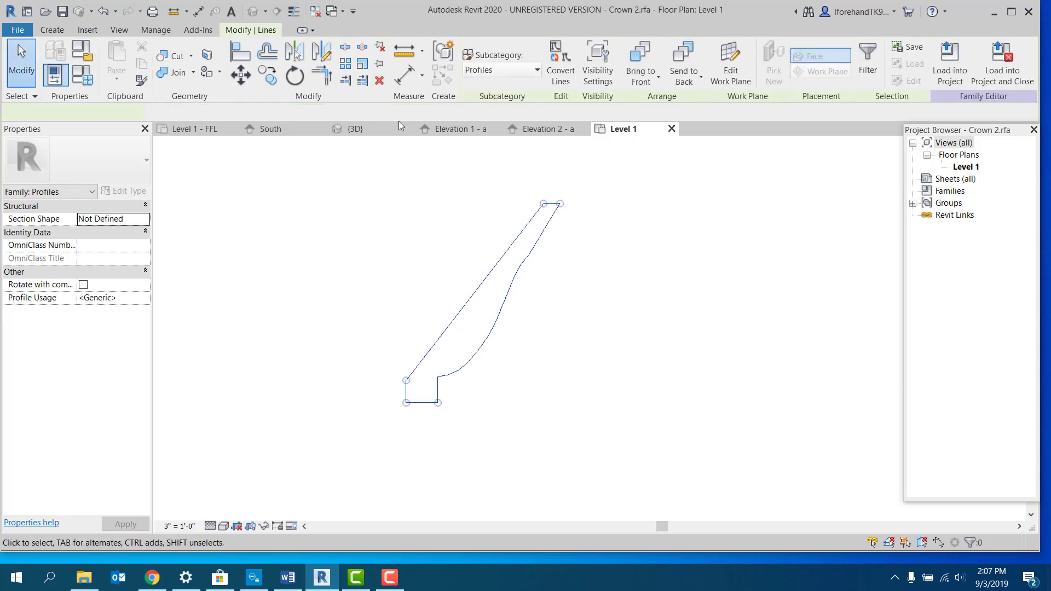
pyautogui.click(362, 63)
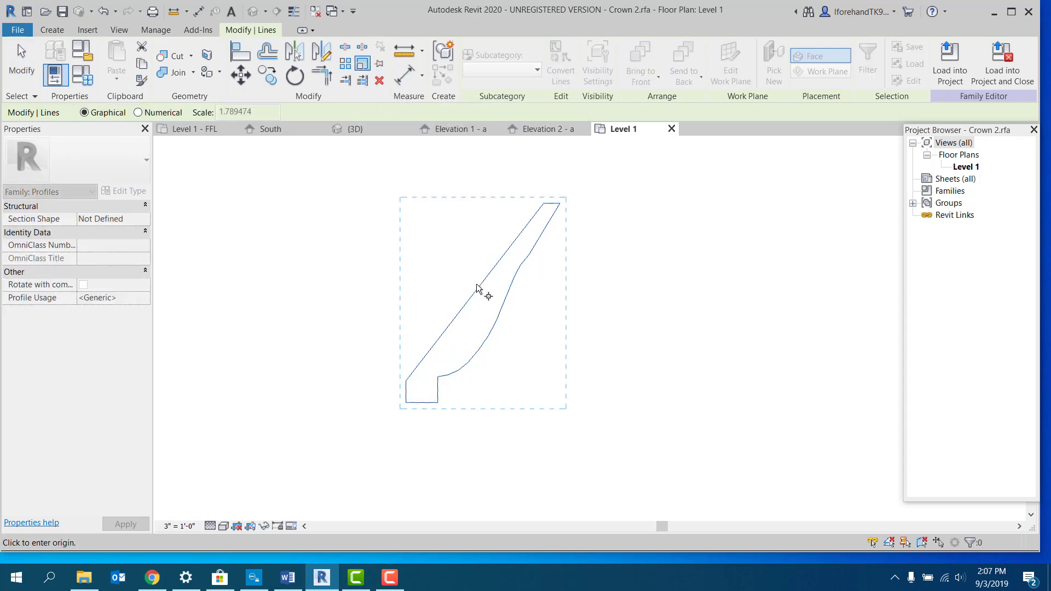
pyautogui.click(405, 403)
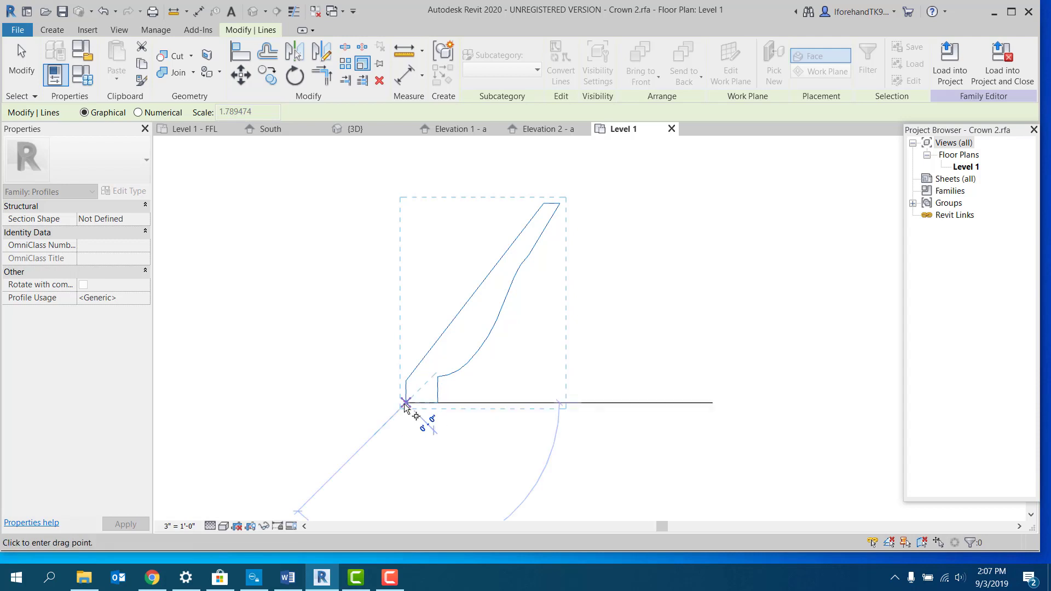
pyautogui.click(559, 403)
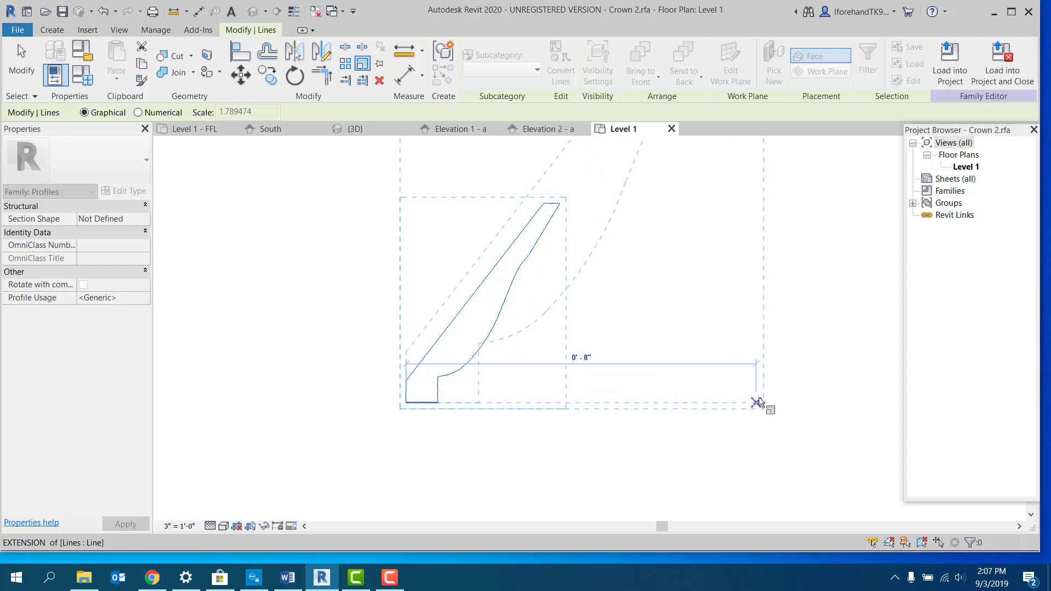
pyautogui.click(759, 397)
pyautogui.scroll(-4, 629, 418)
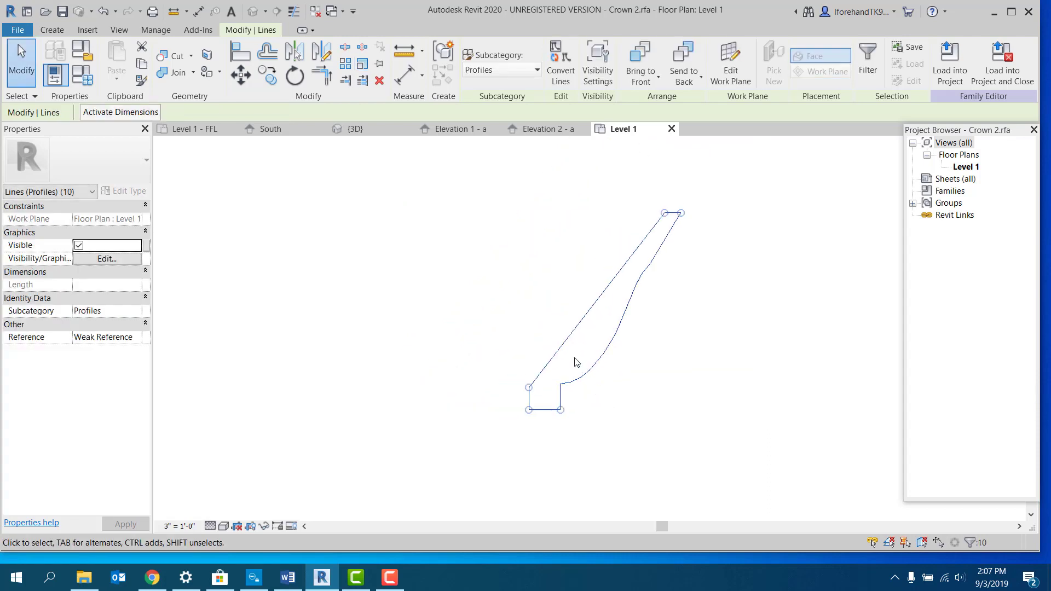
pyautogui.click(510, 307)
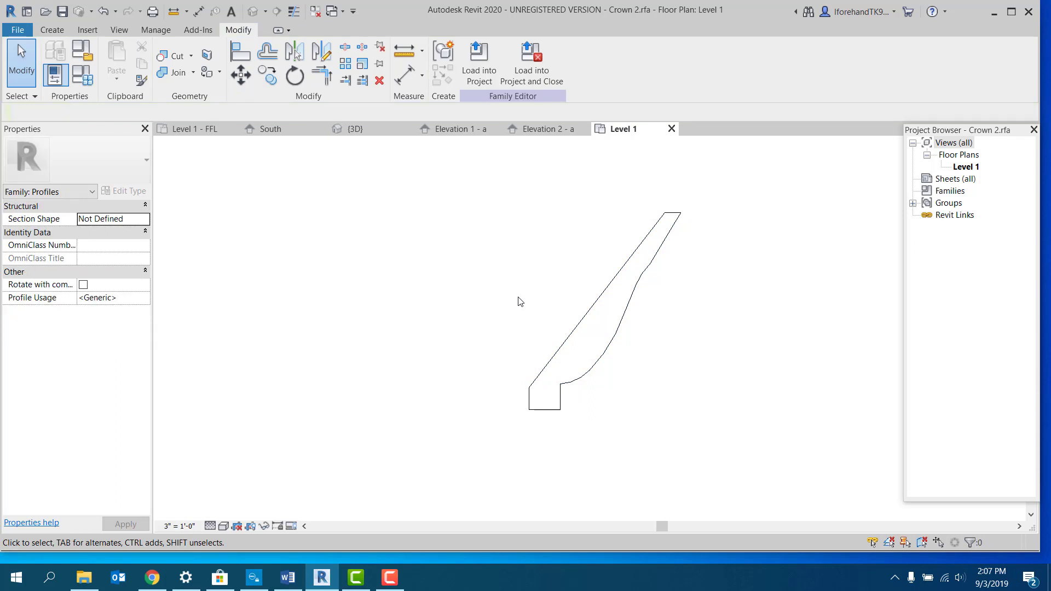
# Save the edited profile as a new family named Crown lcf 2.rfa in the Finish Carpentry folder
pyautogui.click(18, 30)
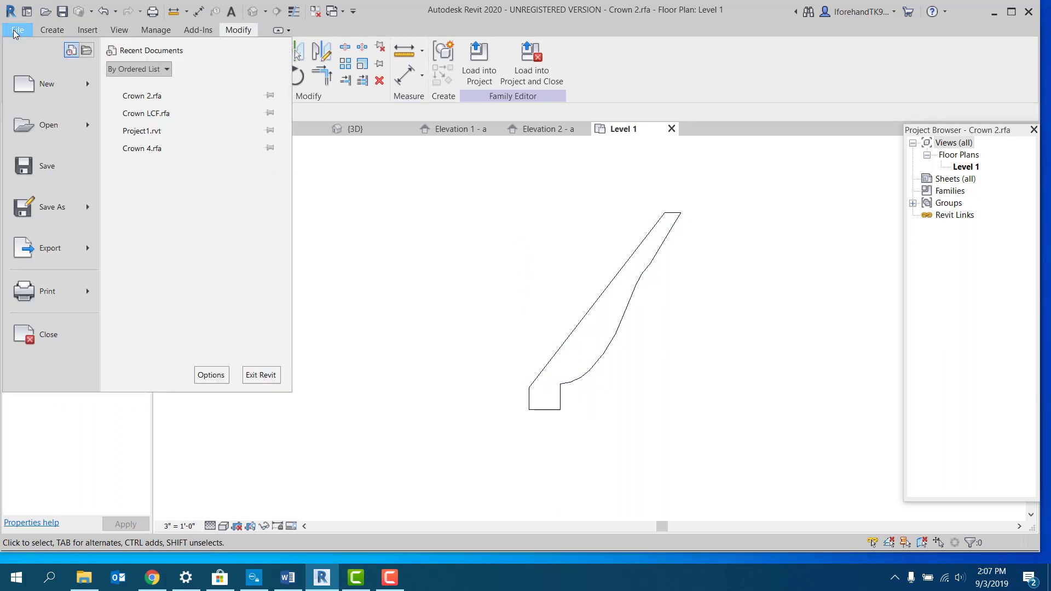
pyautogui.moveTo(66, 210)
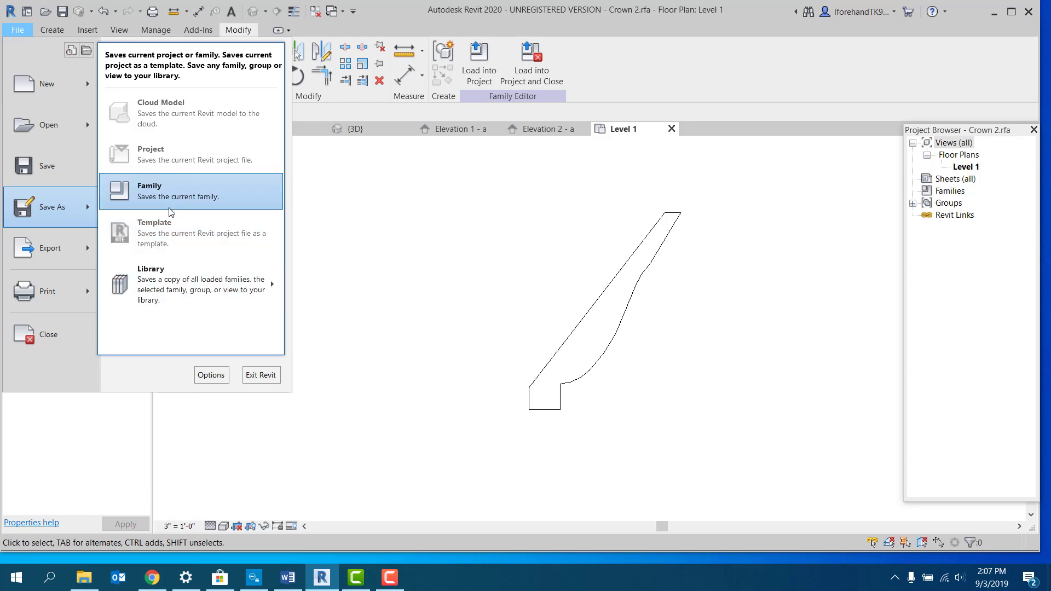
pyautogui.click(195, 194)
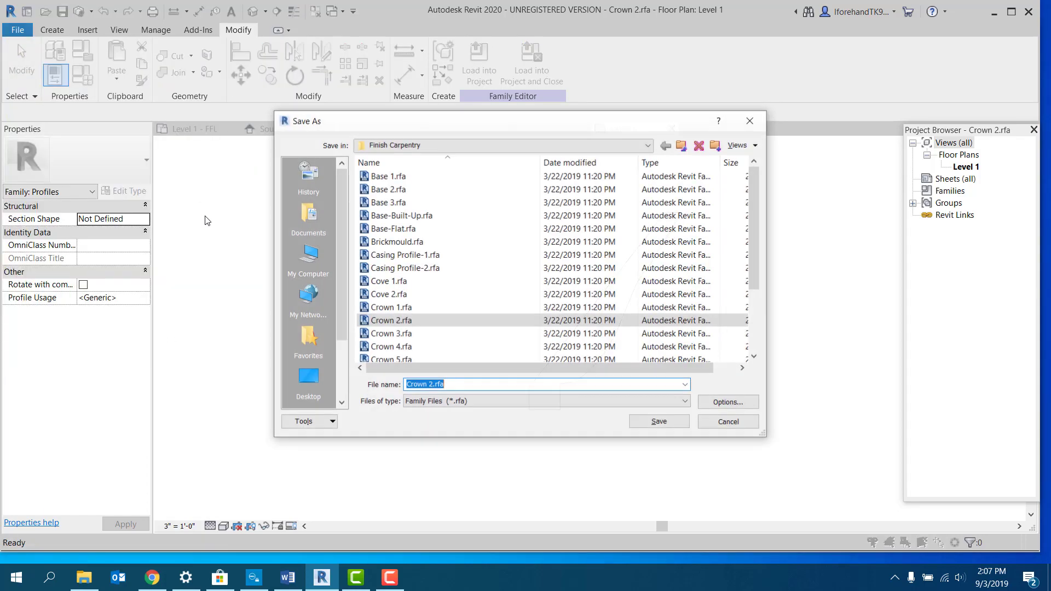
pyautogui.click(431, 384)
pyautogui.click(660, 422)
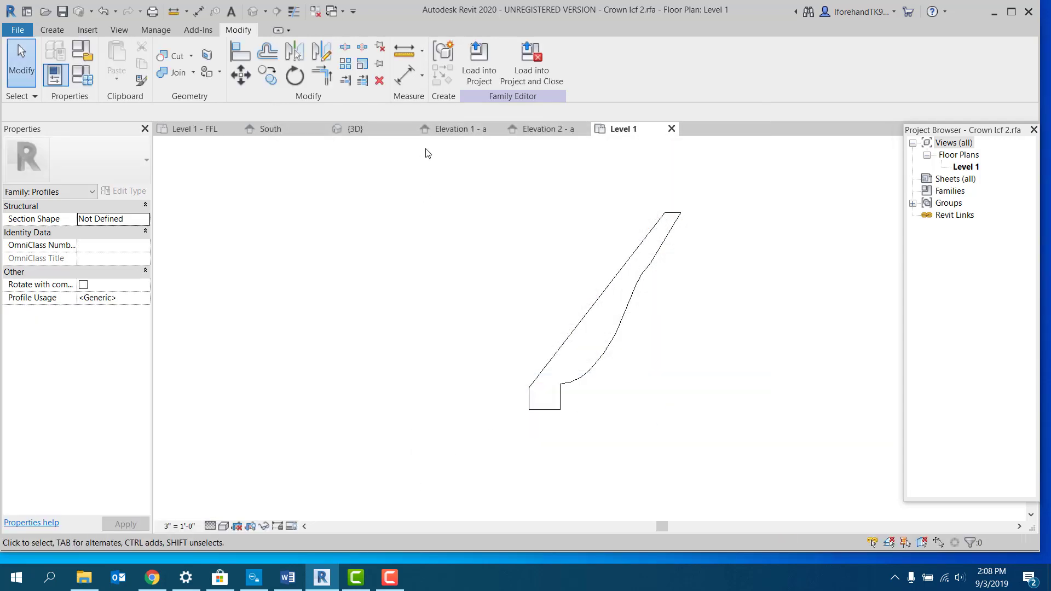
# Load the edited crown family into the project, closing the family file, and open the Elevation 2 - a view
pyautogui.click(509, 69)
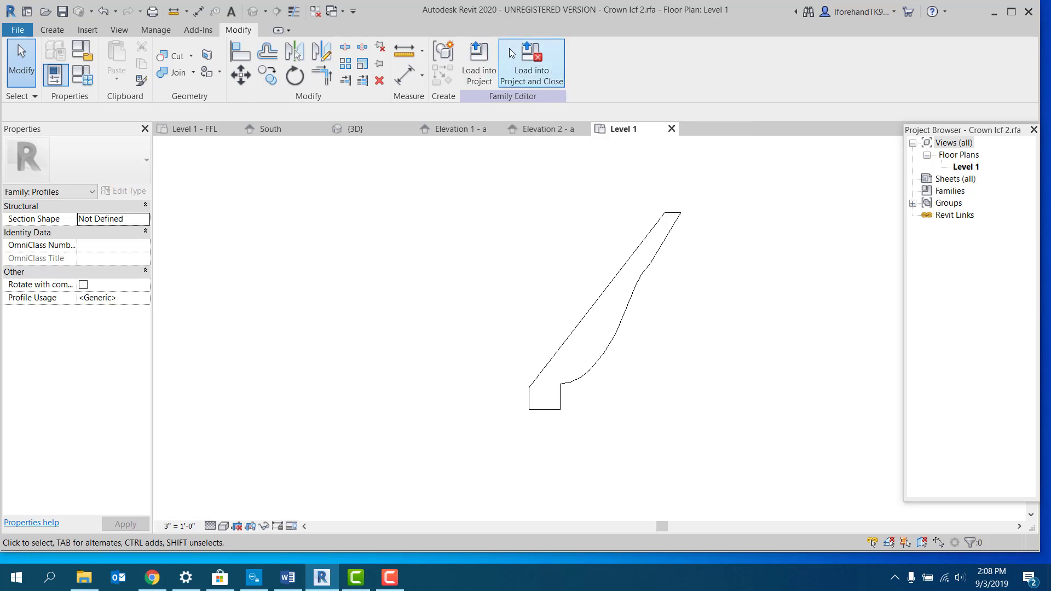
pyautogui.click(531, 74)
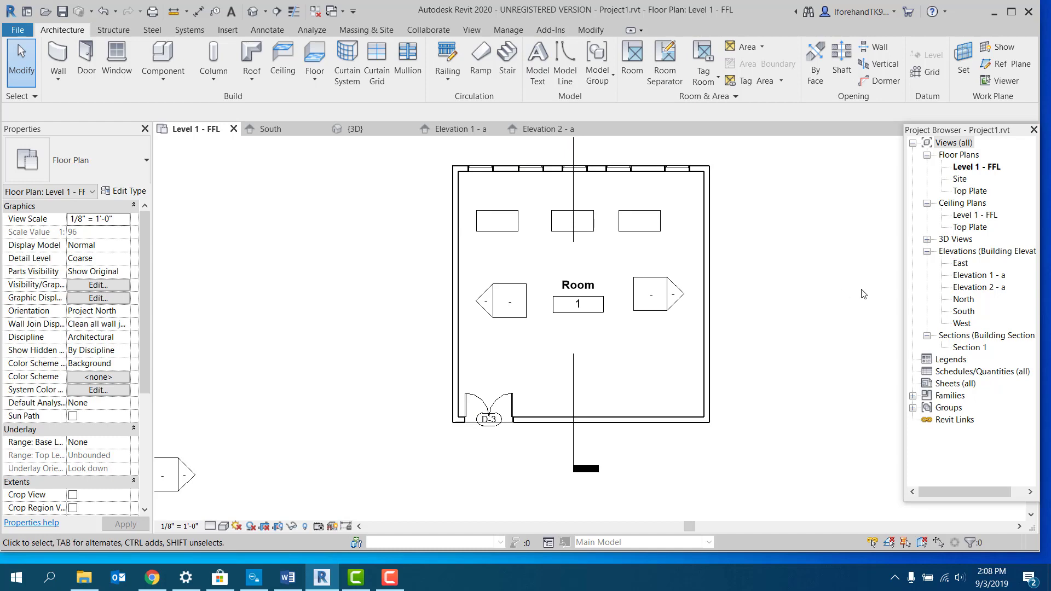
pyautogui.click(971, 289)
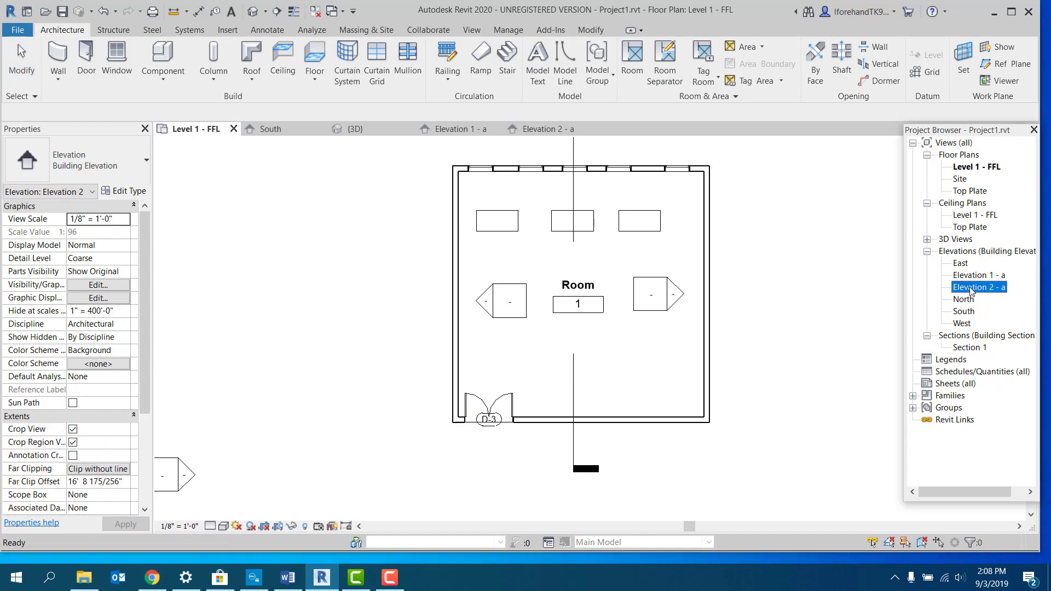
pyautogui.doubleClick(971, 289)
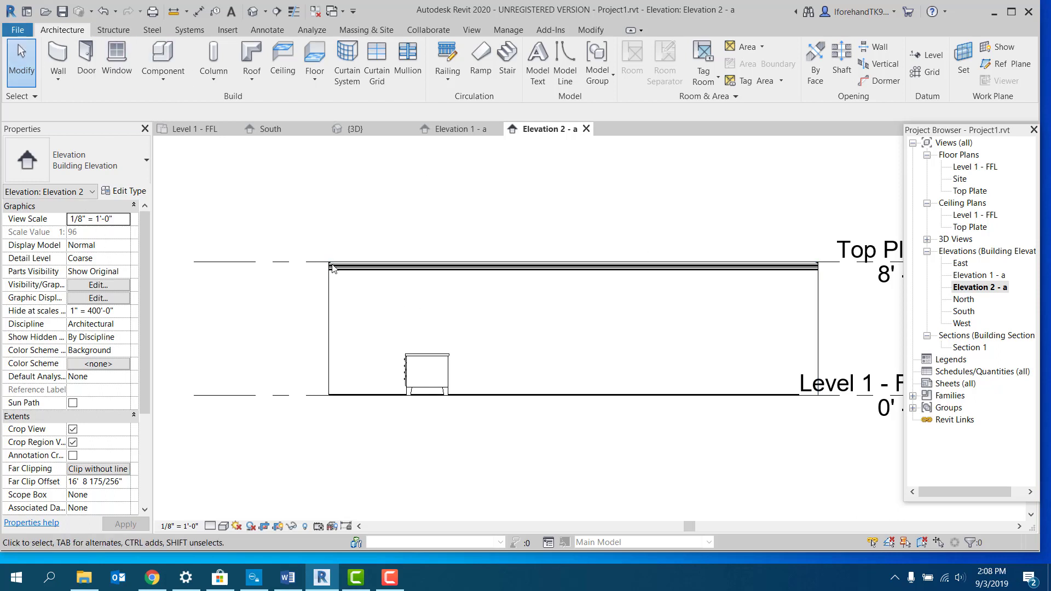
# Start a wall sweep and set the Cornice type's profile to Crown lcf 2 : 4 1/2"
pyautogui.click(58, 78)
pyautogui.click(82, 187)
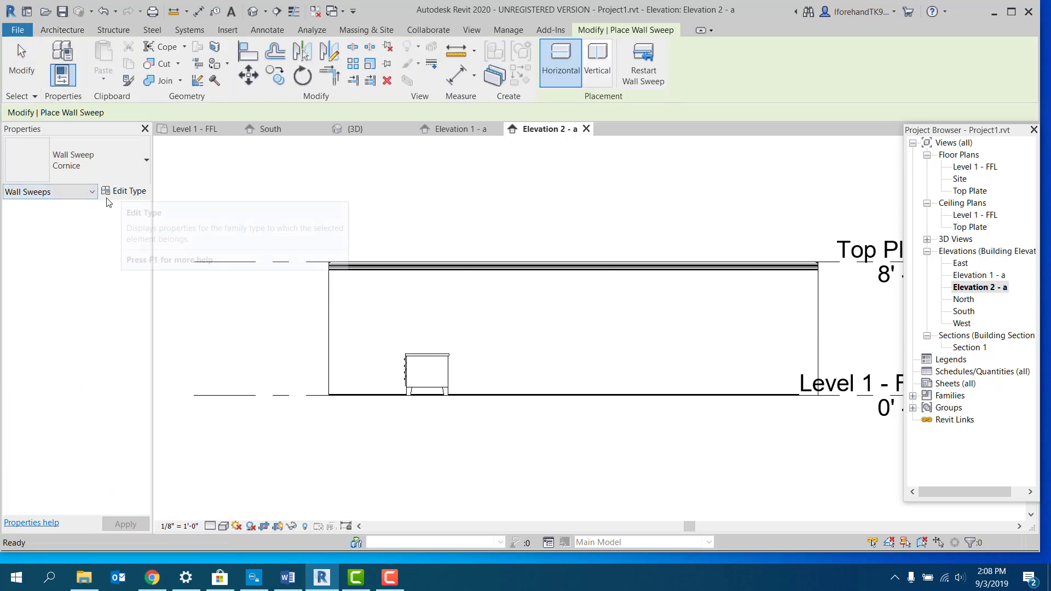
pyautogui.click(124, 194)
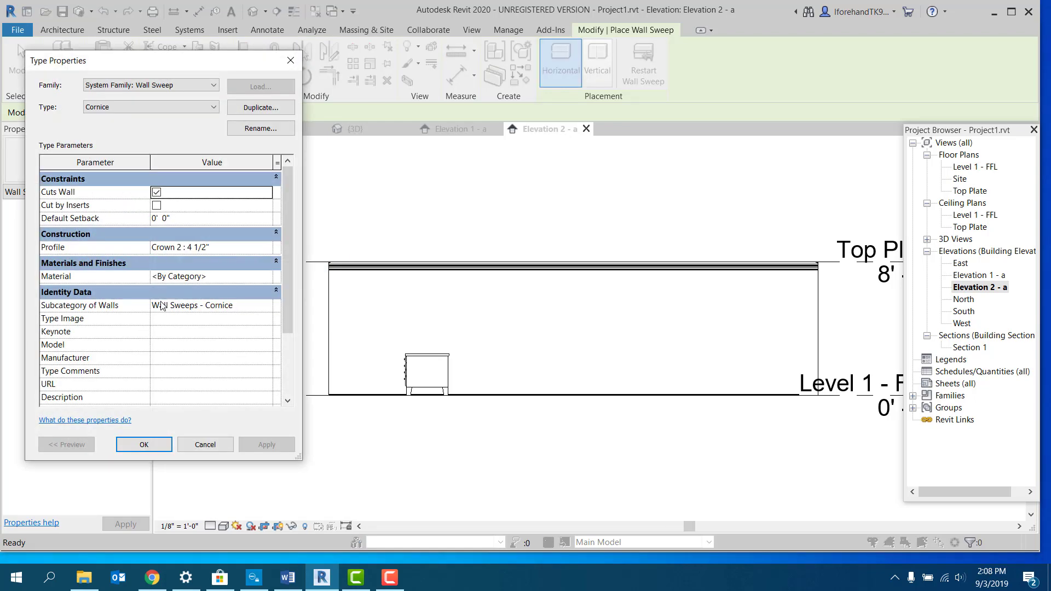
pyautogui.click(227, 248)
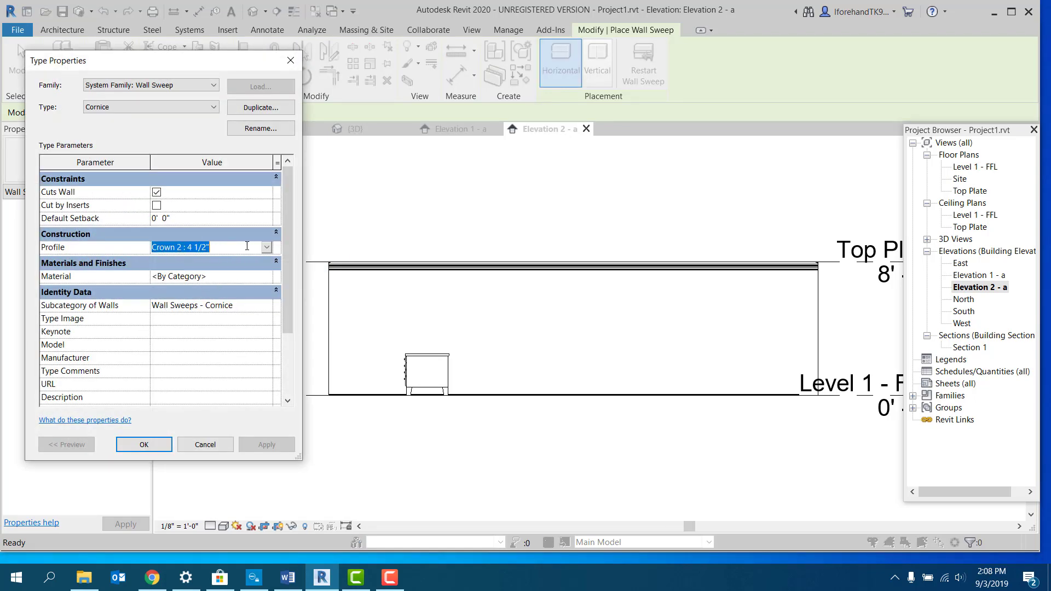
pyautogui.click(267, 248)
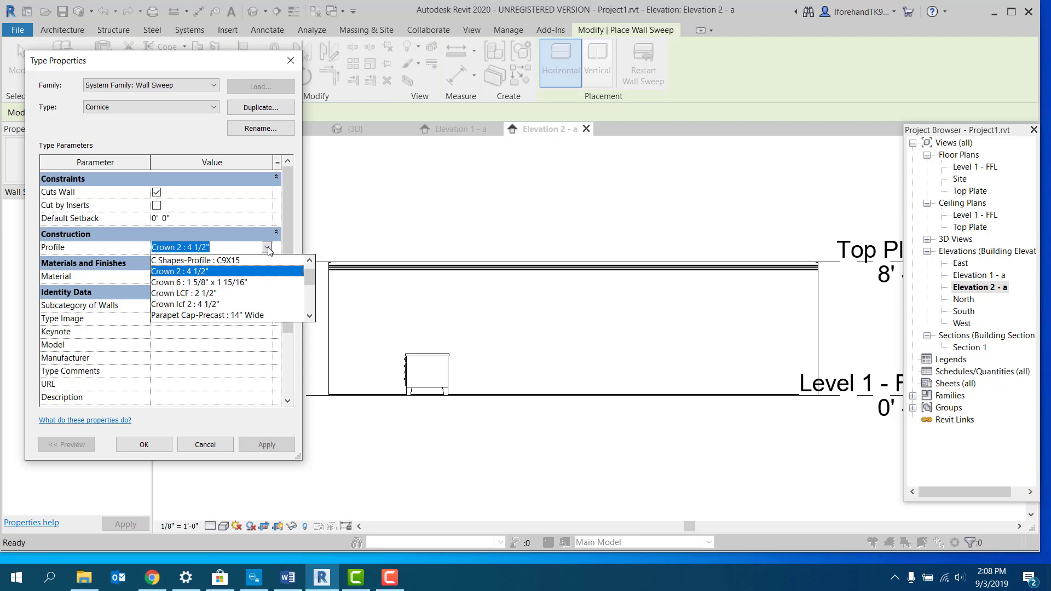
pyautogui.click(195, 305)
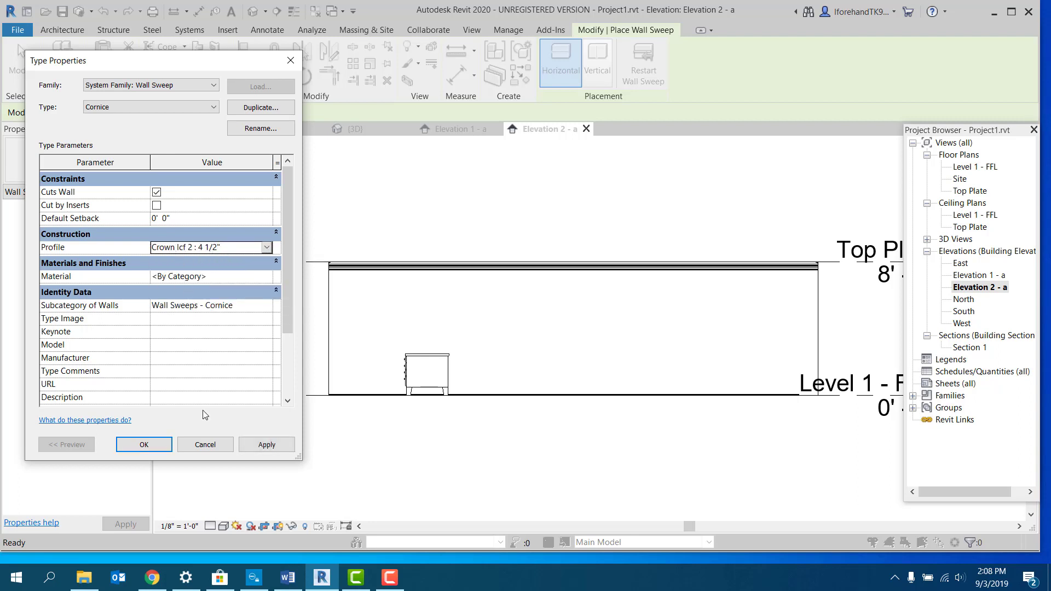
pyautogui.click(267, 444)
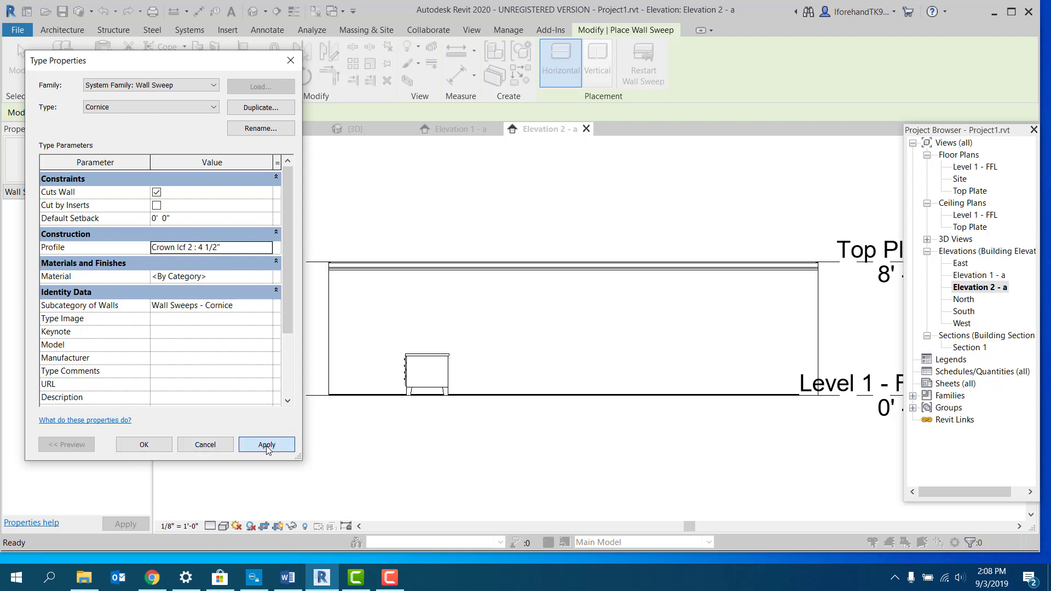
pyautogui.click(144, 445)
# Place a horizontal Cornice sweep across the elevation wall, about 4' 2" above Level 1 - FFL, and end the command
pyautogui.scroll(2, 335, 274)
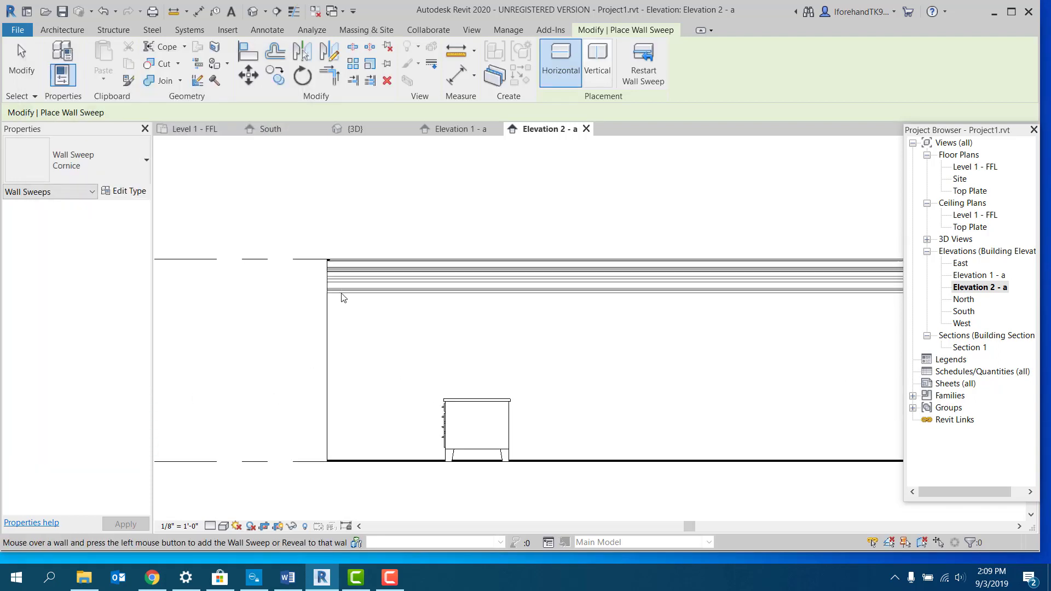
pyautogui.press('Escape')
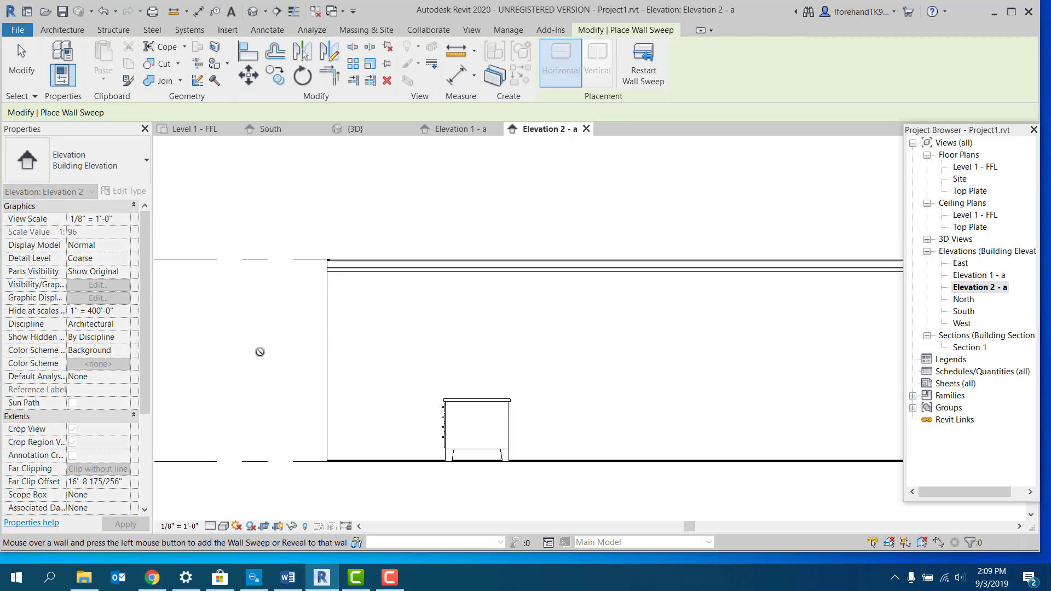
pyautogui.click(33, 70)
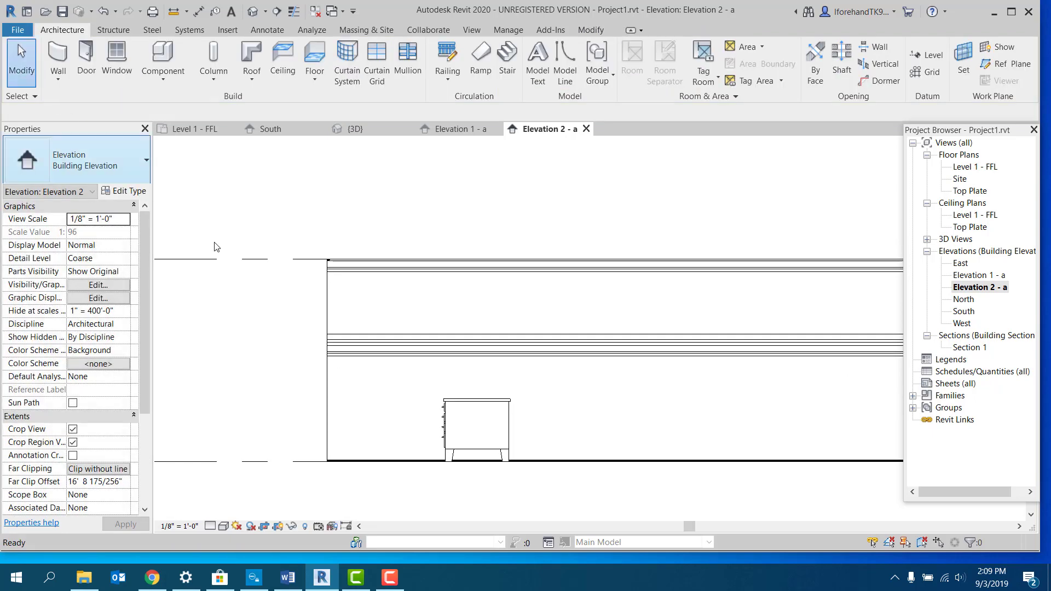
pyautogui.scroll(4, 355, 343)
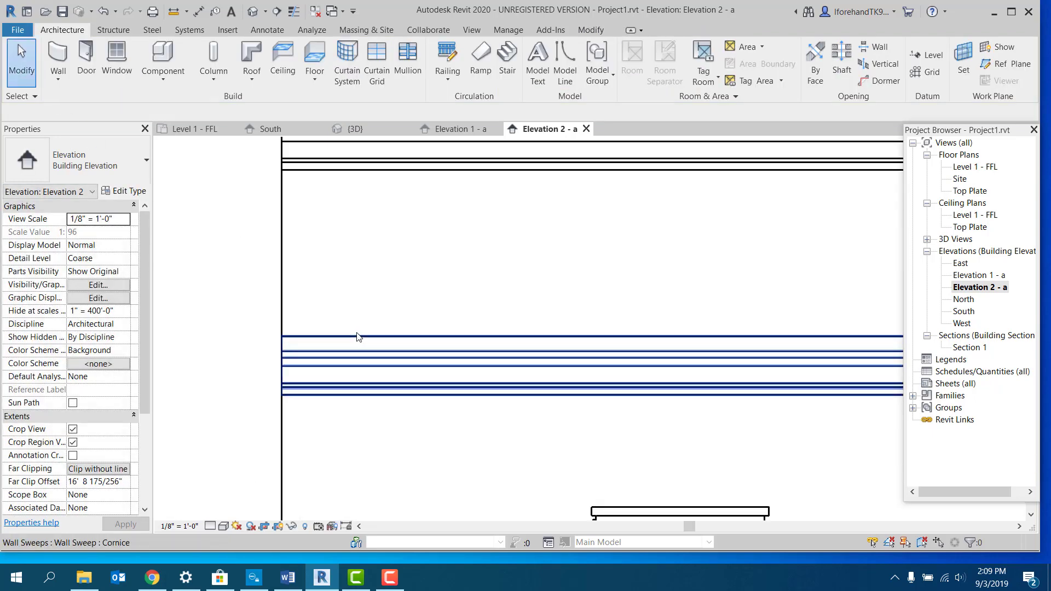
pyautogui.scroll(-5, 359, 212)
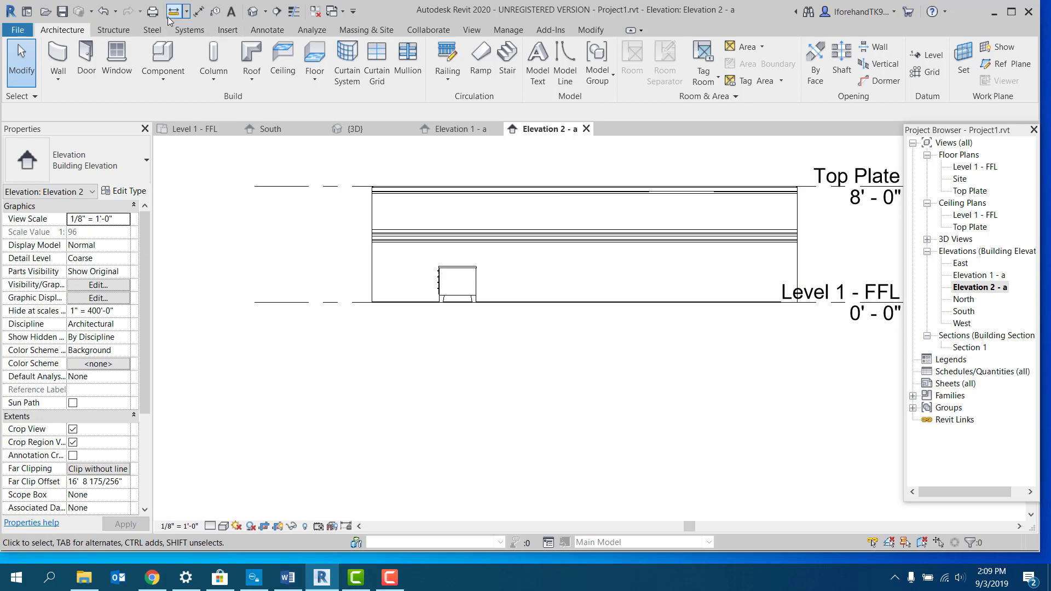
# Open the 3D view and examine the profile and ends of both cornice sweeps on the room wall
pyautogui.click(253, 11)
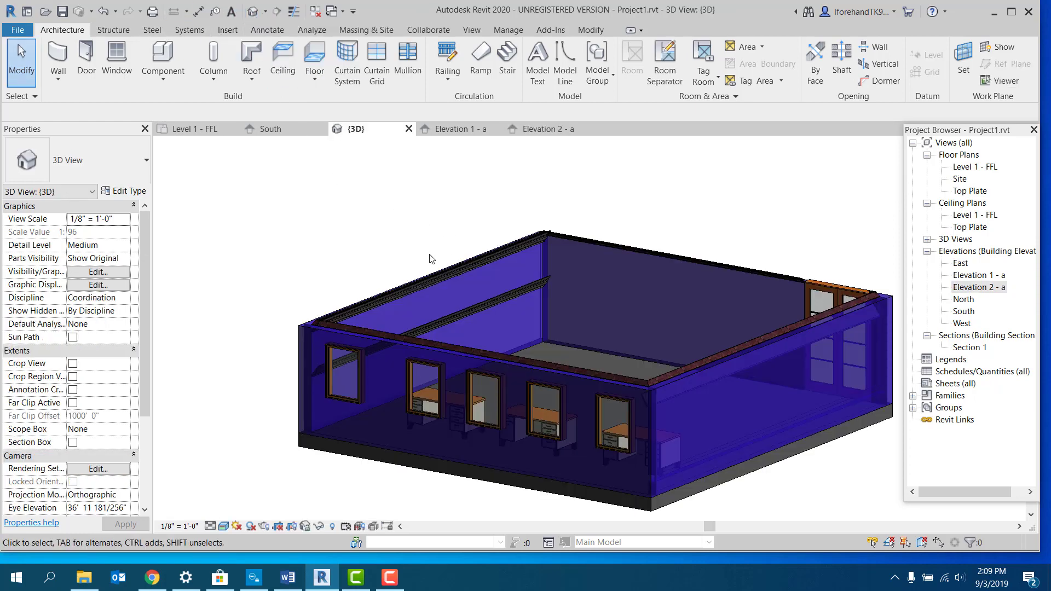
pyautogui.scroll(2, 509, 267)
pyautogui.scroll(5, 461, 293)
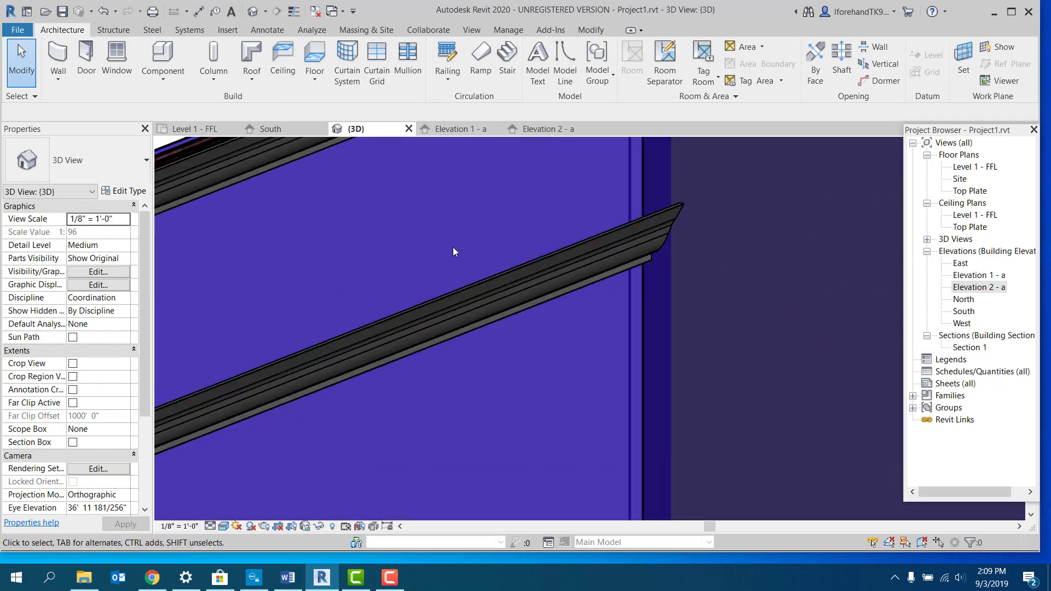
pyautogui.scroll(-4, 497, 266)
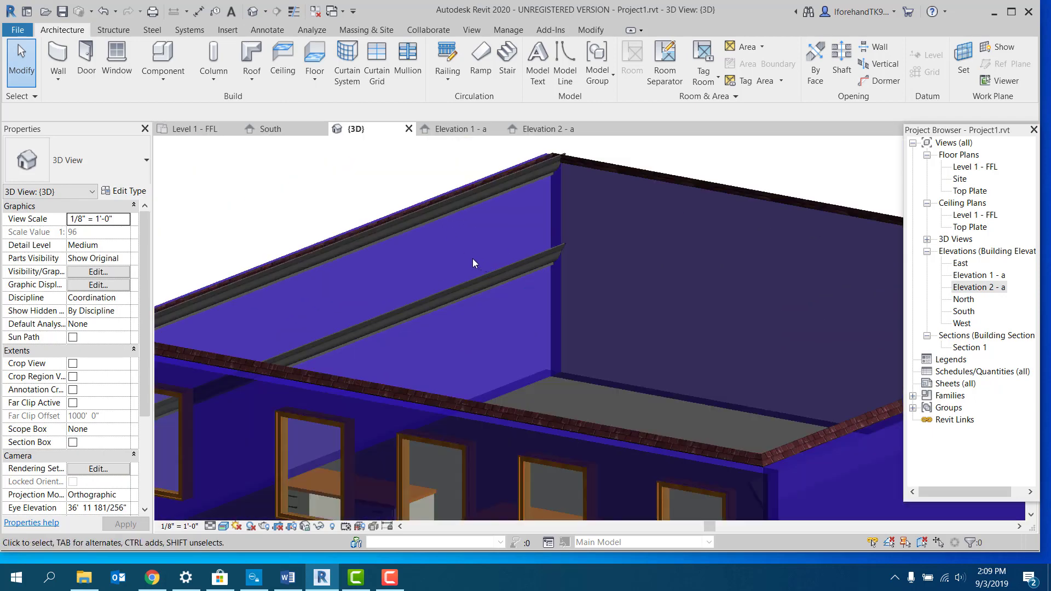
pyautogui.scroll(3, 423, 215)
pyautogui.scroll(-3, 420, 213)
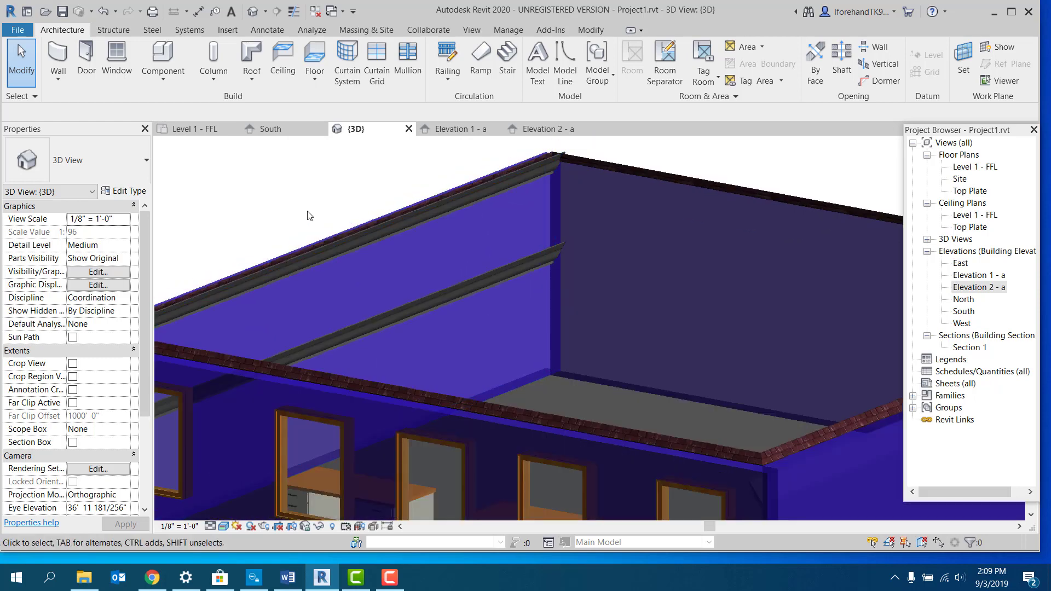
pyautogui.rightClick(341, 199)
pyautogui.click(298, 213)
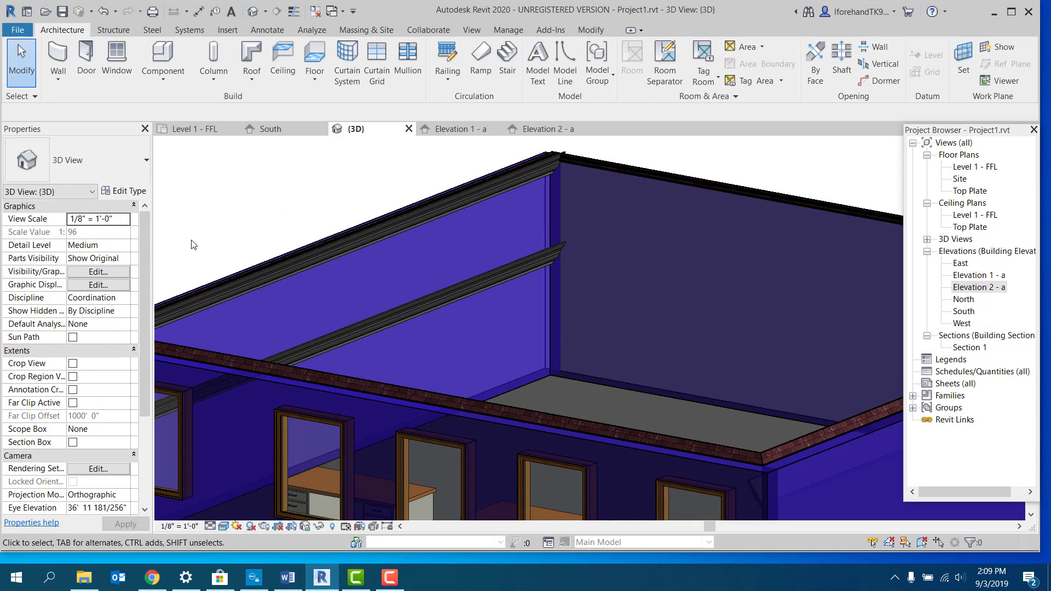
pyautogui.scroll(-2, 163, 249)
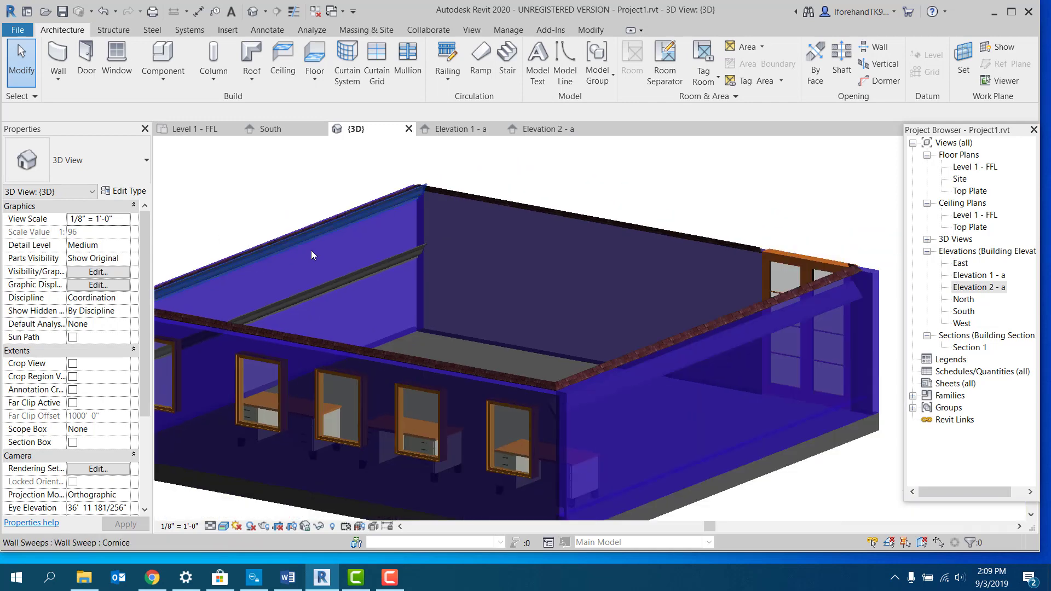
pyautogui.click(335, 283)
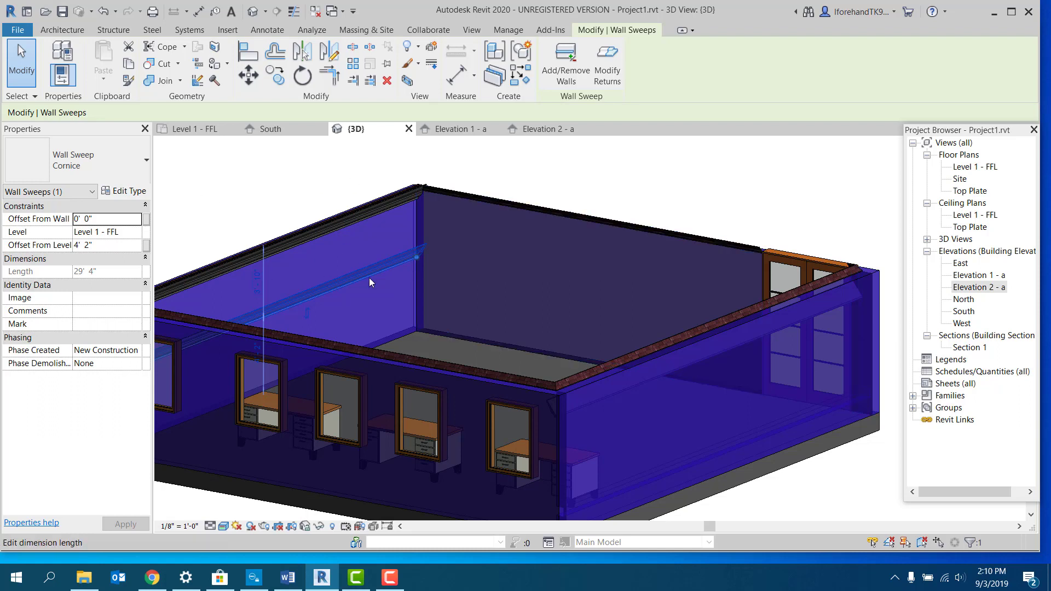
pyautogui.click(564, 76)
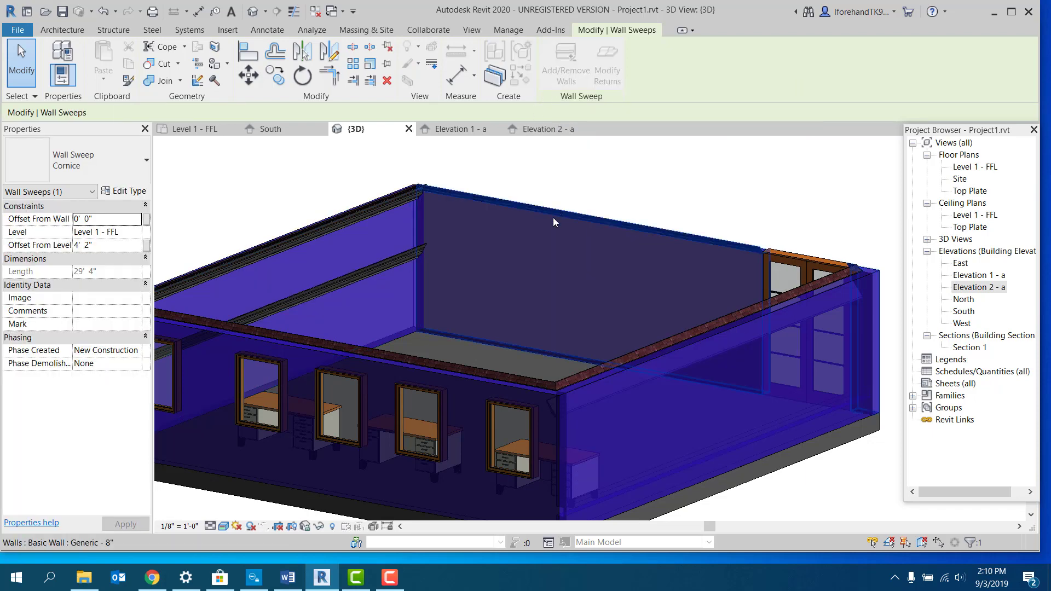
pyautogui.press('Escape')
pyautogui.press('Escape')
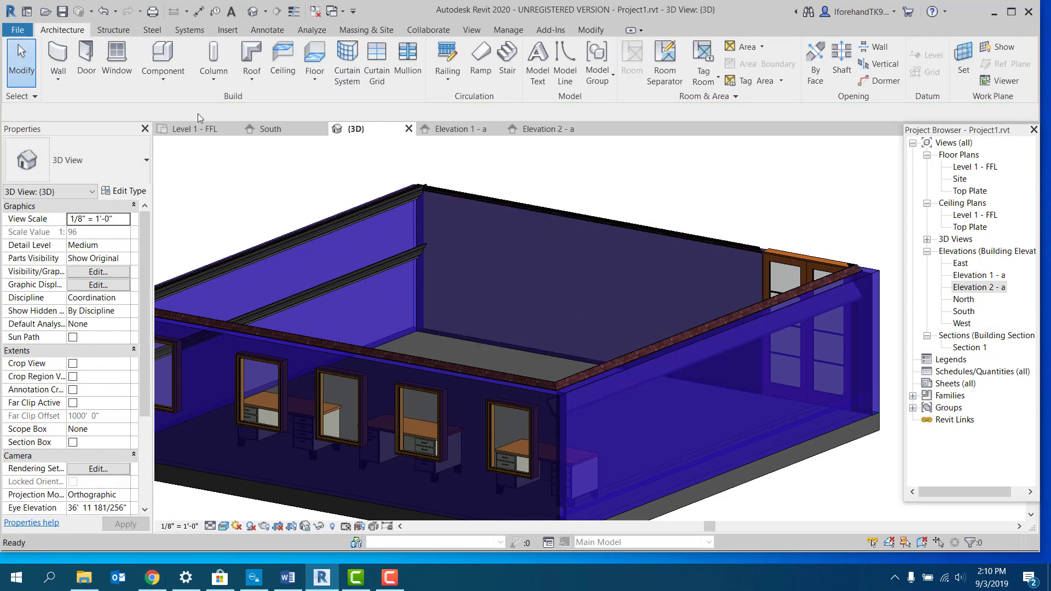
# Extend the mid-height cornice sweep onto the adjoining long wall with the double door, using Add/Remove Walls
pyautogui.click(362, 273)
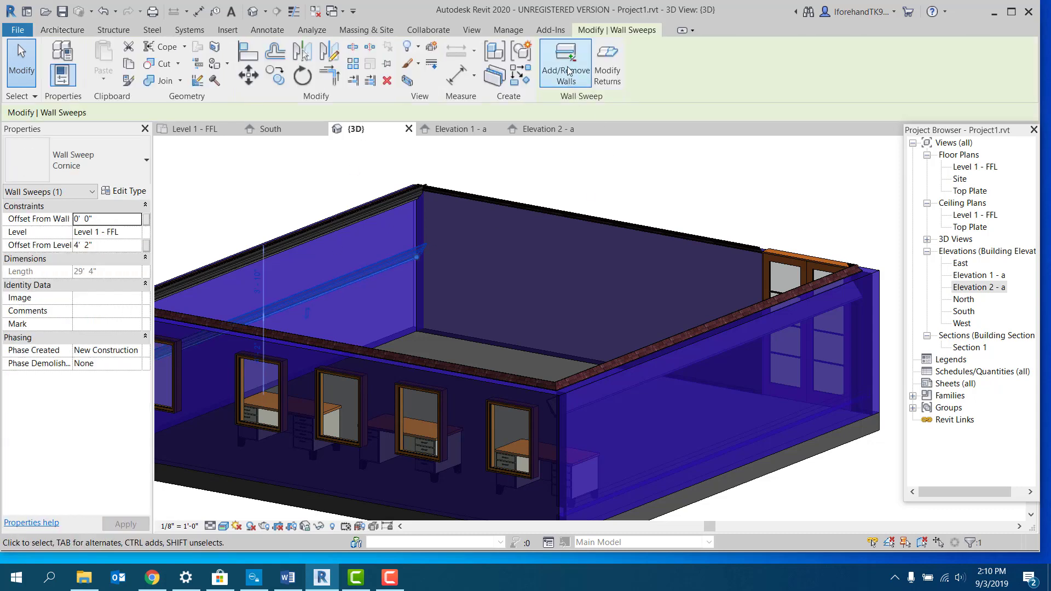
pyautogui.click(549, 215)
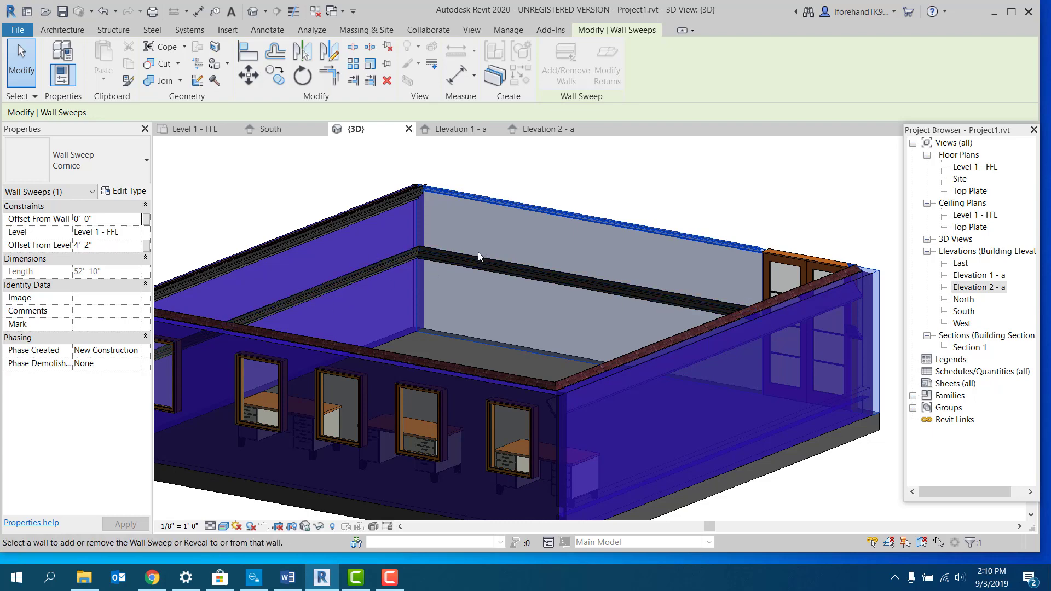
pyautogui.moveTo(464, 294); pyautogui.dragTo(477, 322, button='middle')
pyautogui.scroll(5, 487, 245)
pyautogui.press('Escape')
pyautogui.press('Escape')
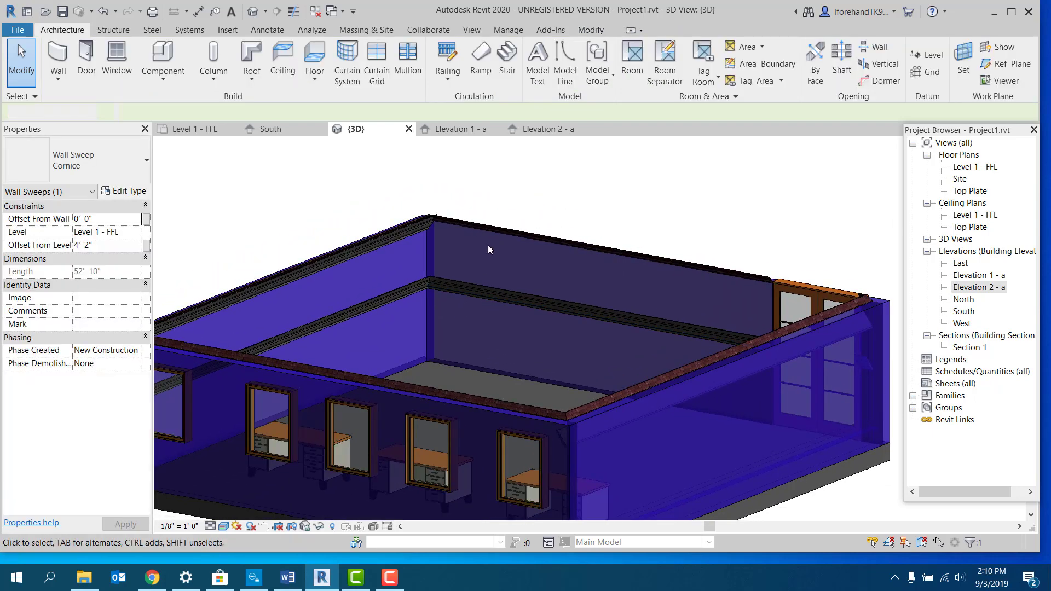
# Extend the upper cornice sweep around the corner onto the adjoining wall with the double door, using Add/Remove Walls
pyautogui.click(393, 213)
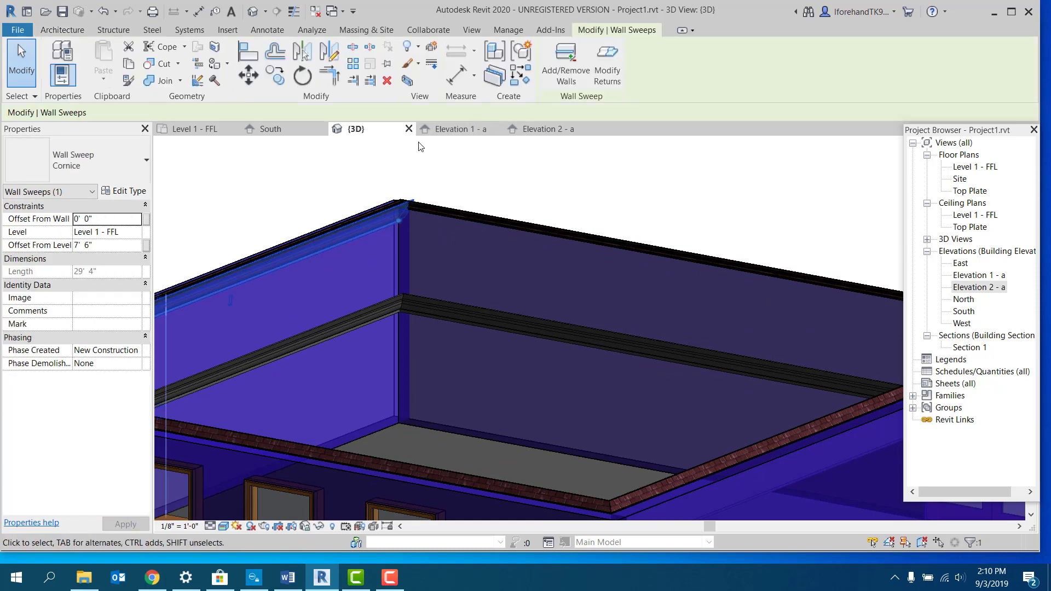
pyautogui.click(296, 194)
pyautogui.click(393, 214)
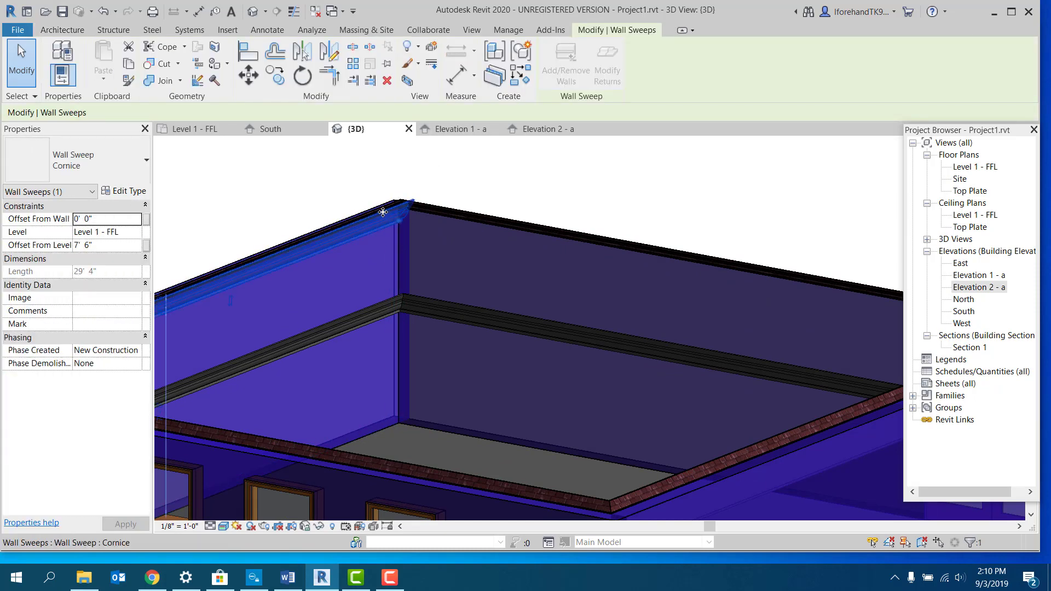
pyautogui.rightClick(313, 198)
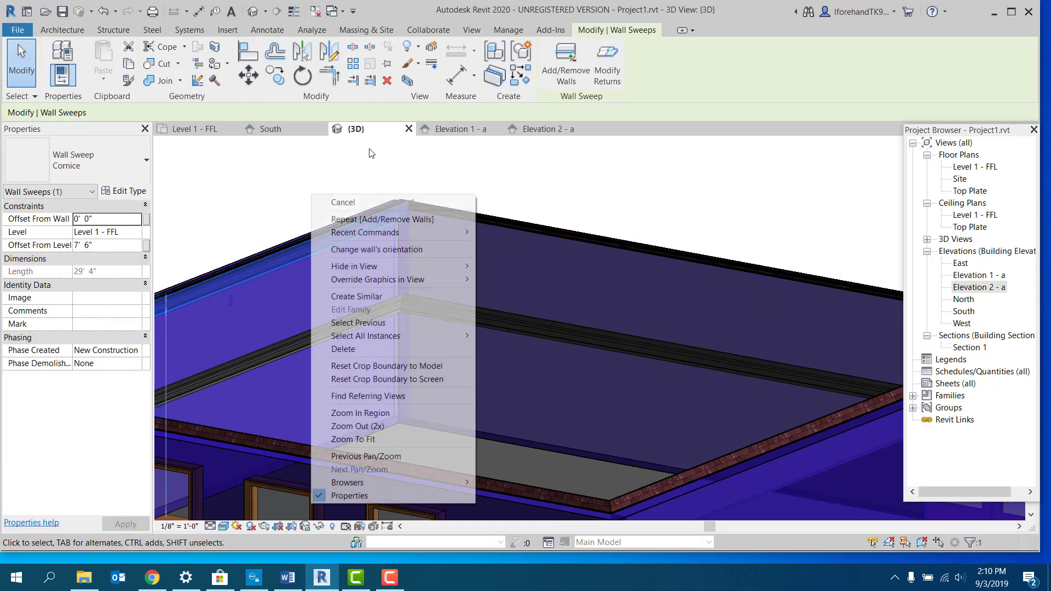
pyautogui.click(340, 155)
pyautogui.click(560, 59)
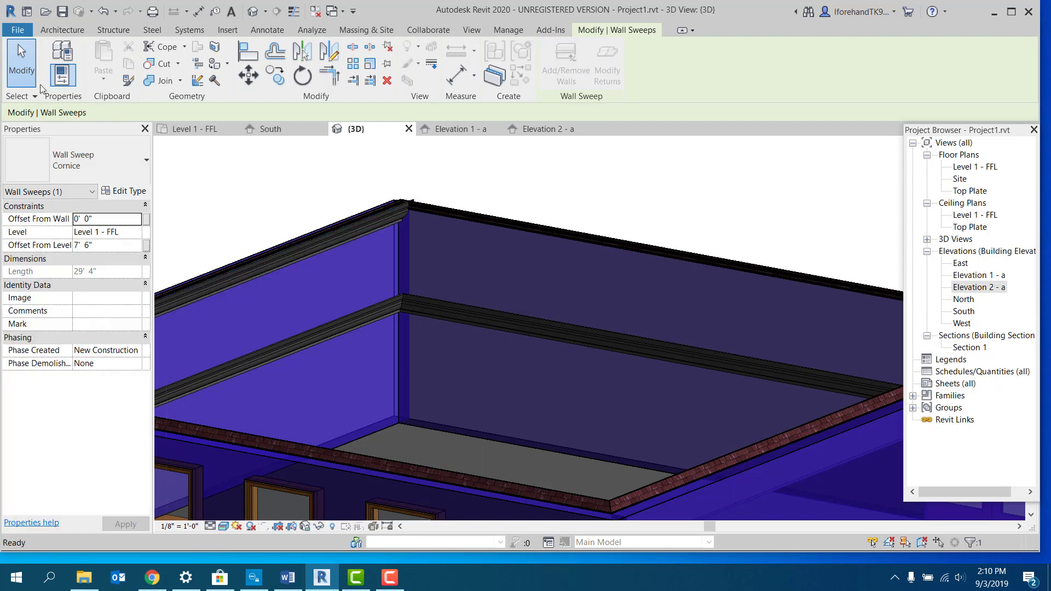
pyautogui.click(447, 218)
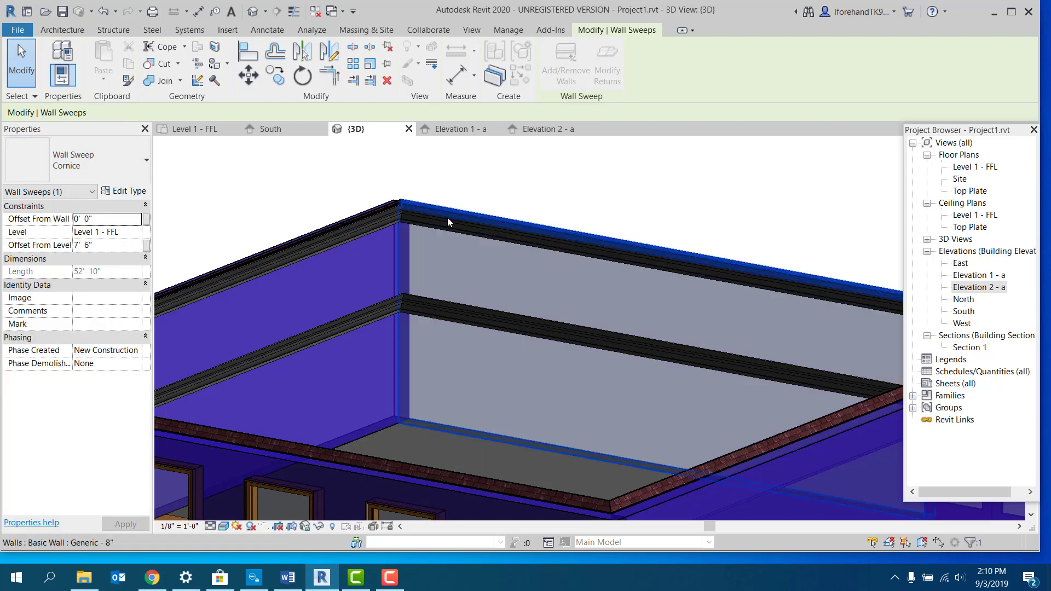
pyautogui.press('Escape')
# Examine how both cornice sweeps end at the double door and meet at the room corner from several angles
pyautogui.scroll(-3, 346, 177)
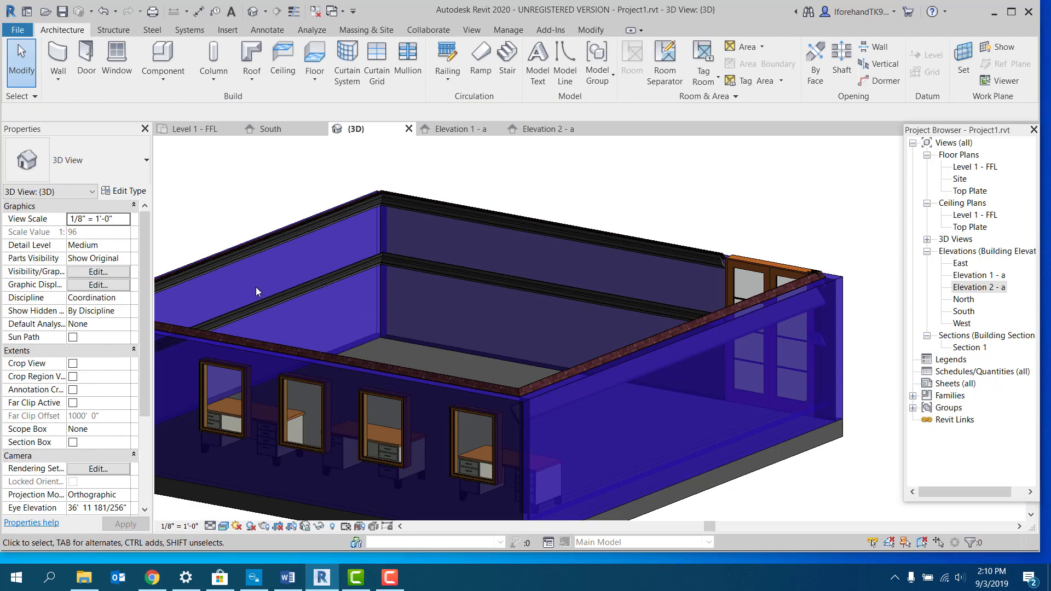
pyautogui.scroll(6, 682, 265)
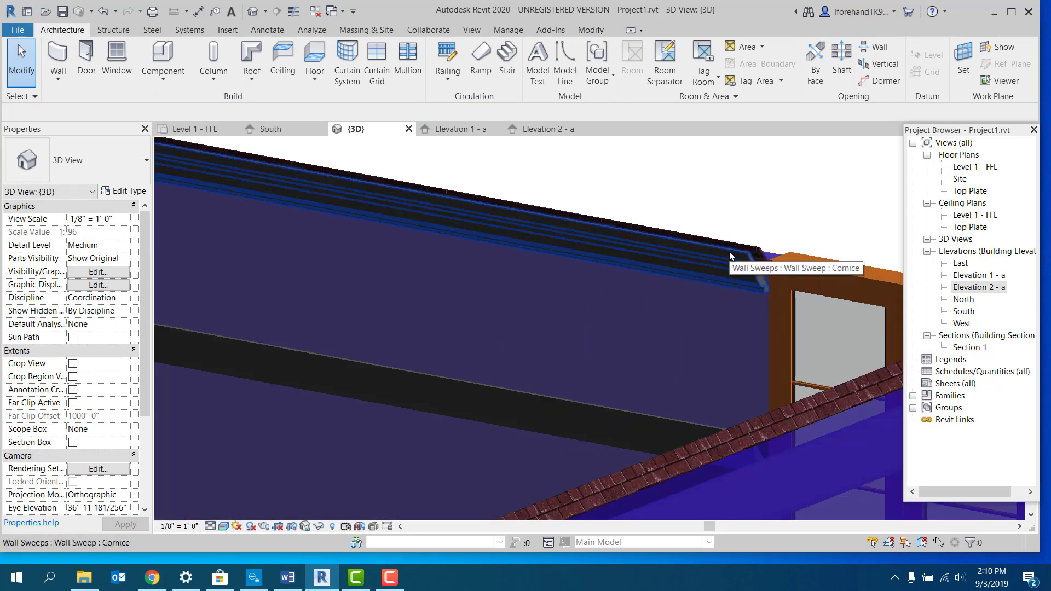
pyautogui.scroll(5, 766, 262)
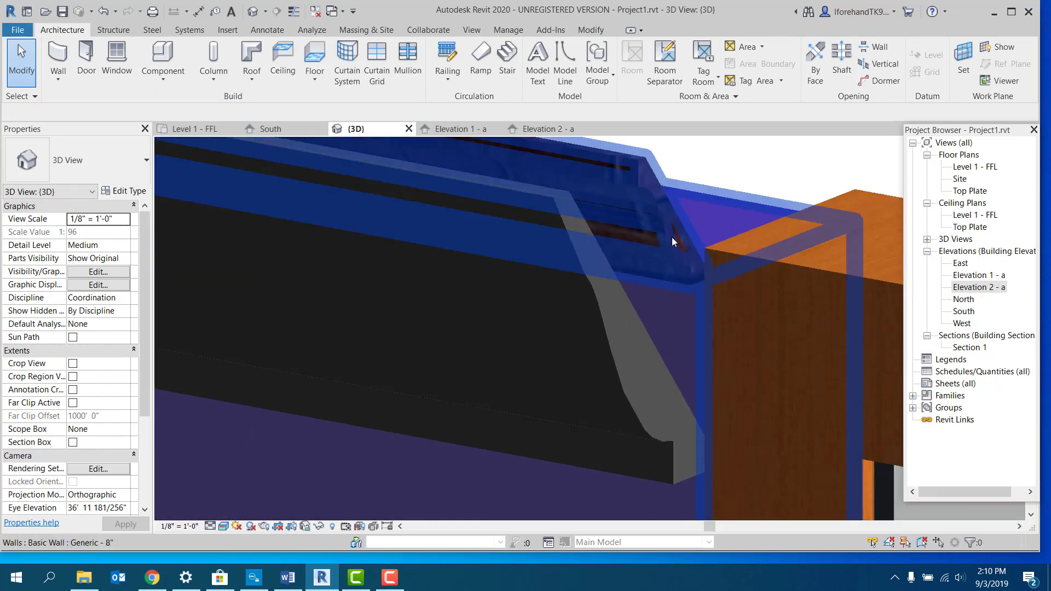
pyautogui.scroll(-5, 645, 319)
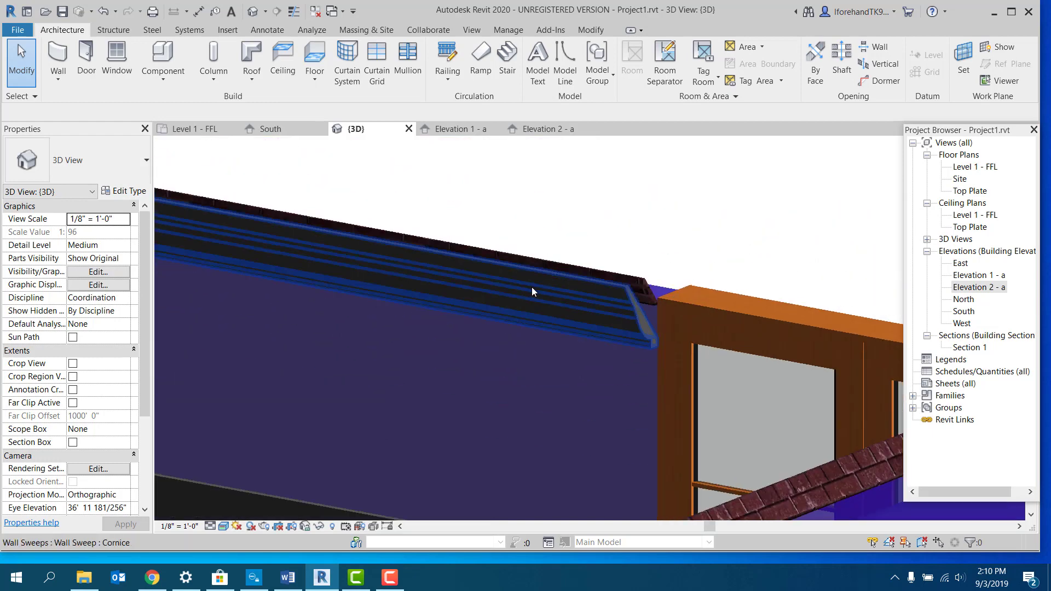
pyautogui.scroll(-3, 531, 287)
pyautogui.scroll(-2, 427, 288)
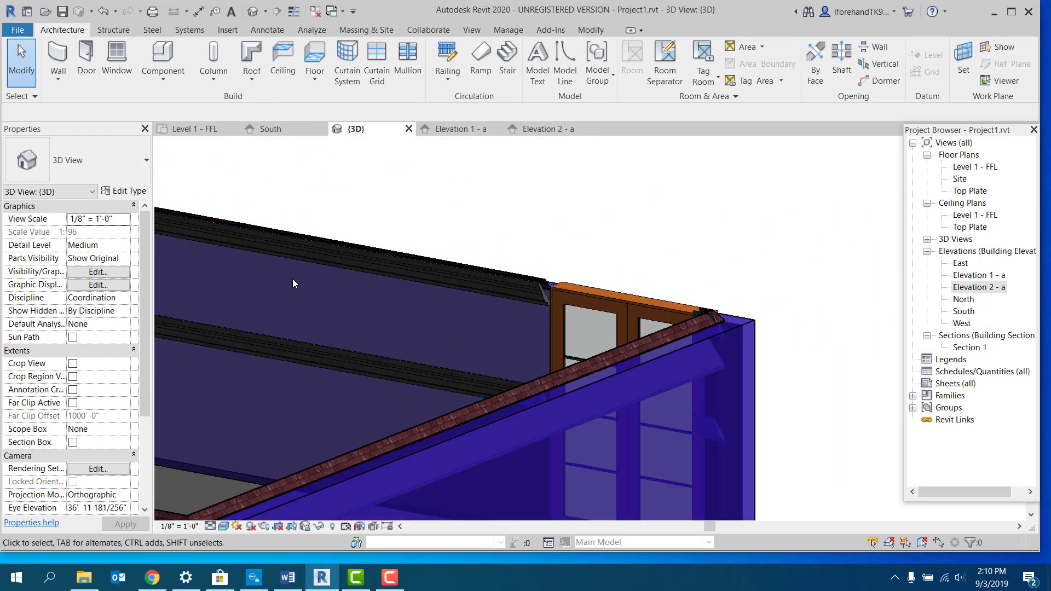
pyautogui.keyDown('shift'); pyautogui.moveTo(301, 306); pyautogui.dragTo(465, 305, button='middle'); pyautogui.keyUp('shift')
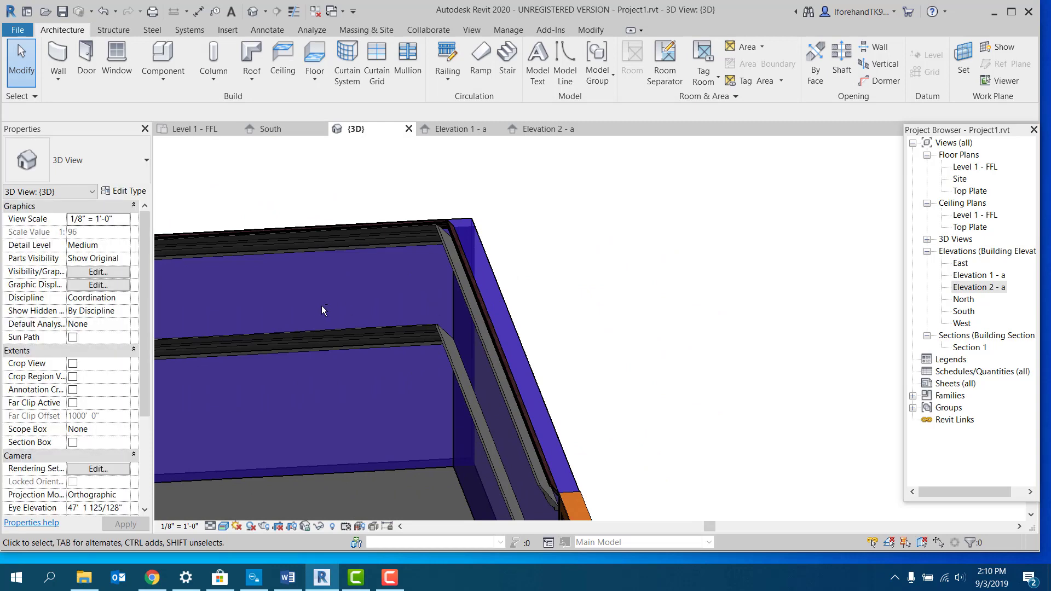
pyautogui.keyDown('shift'); pyautogui.moveTo(320, 305); pyautogui.dragTo(284, 294, button='middle'); pyautogui.keyUp('shift')
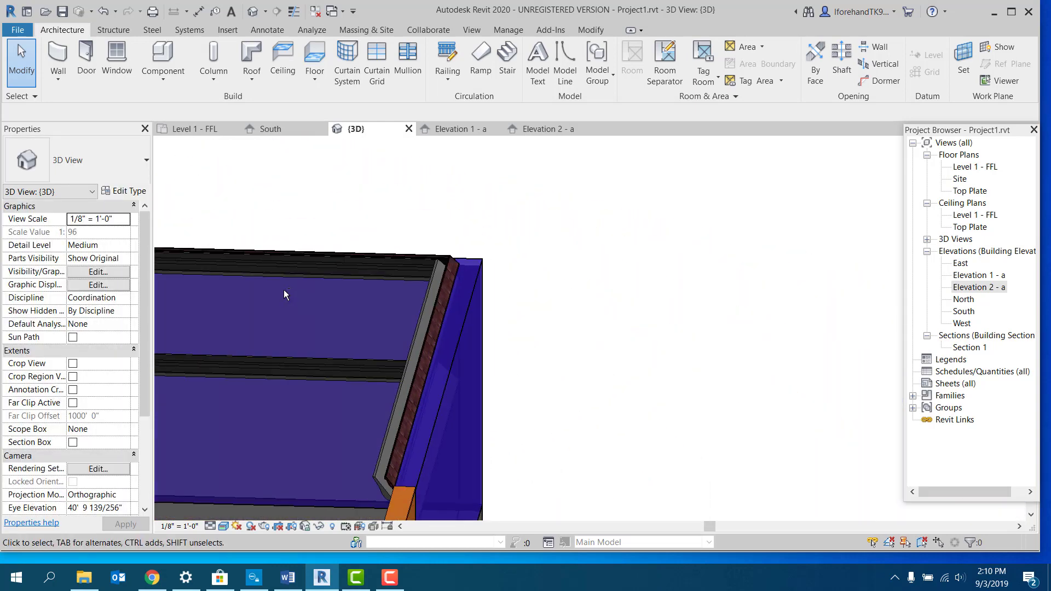